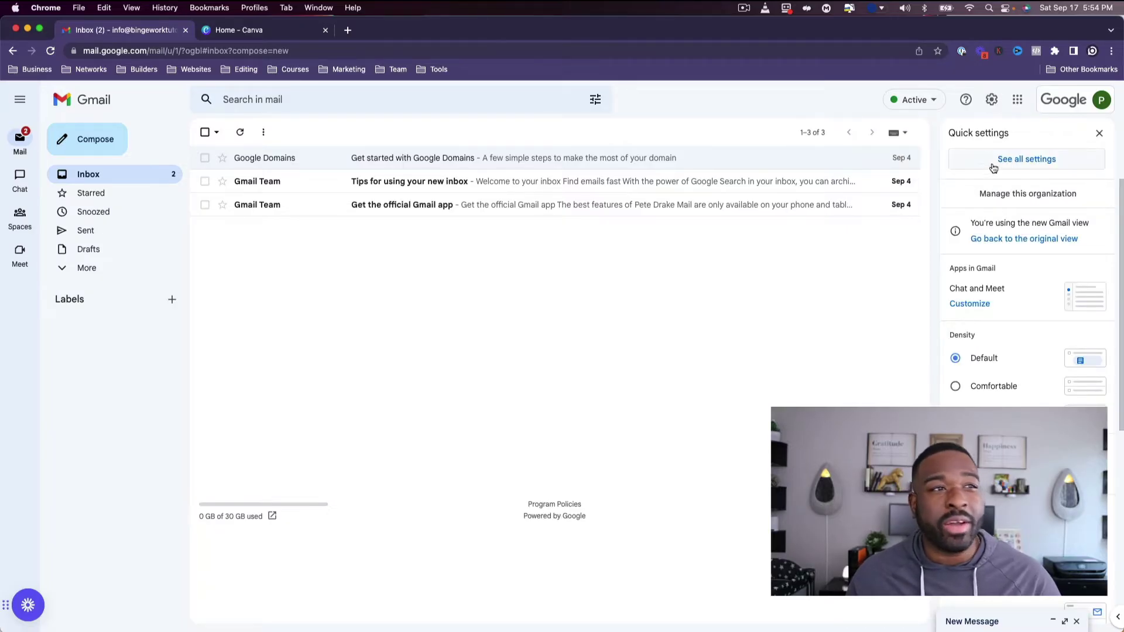
Open Gmail's full settings and scroll the General tab down to the Signature section.
{"action": "left_click", "coordinate": [993, 164]}
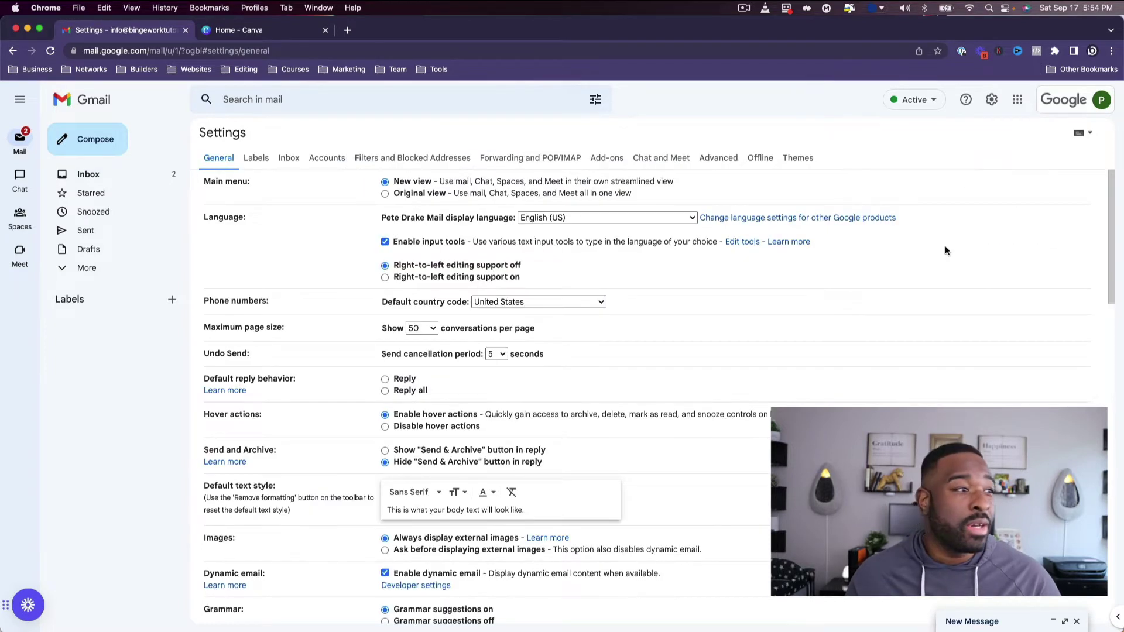
{"action": "scroll", "coordinate": [793, 270], "scroll_direction": "down", "scroll_amount": 6}
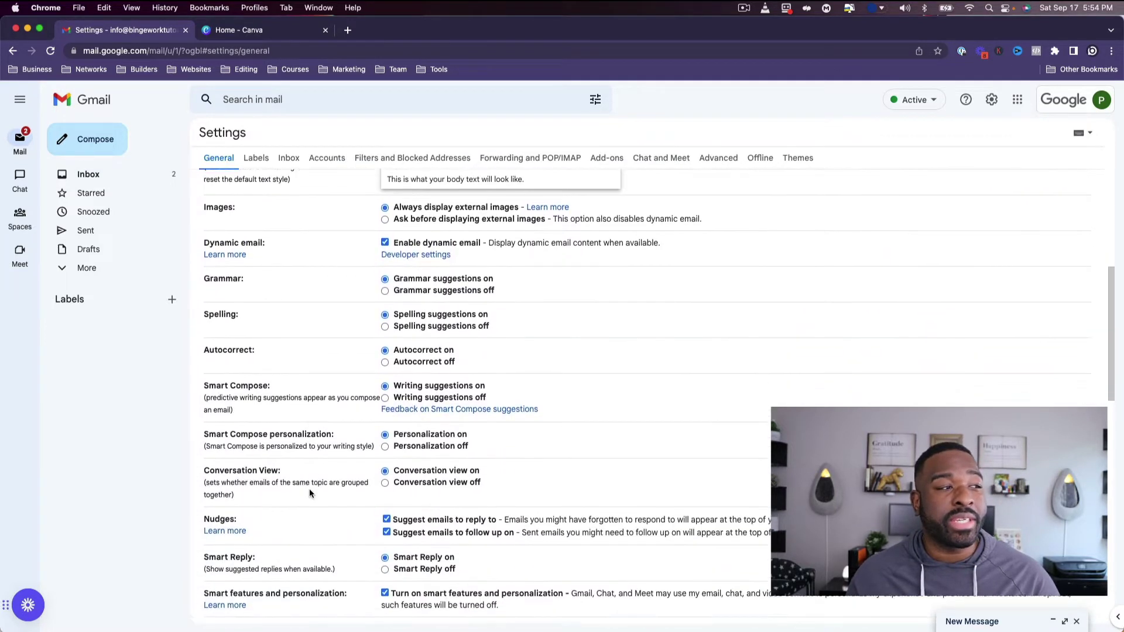
{"action": "scroll", "coordinate": [309, 488], "scroll_direction": "down", "scroll_amount": 8}
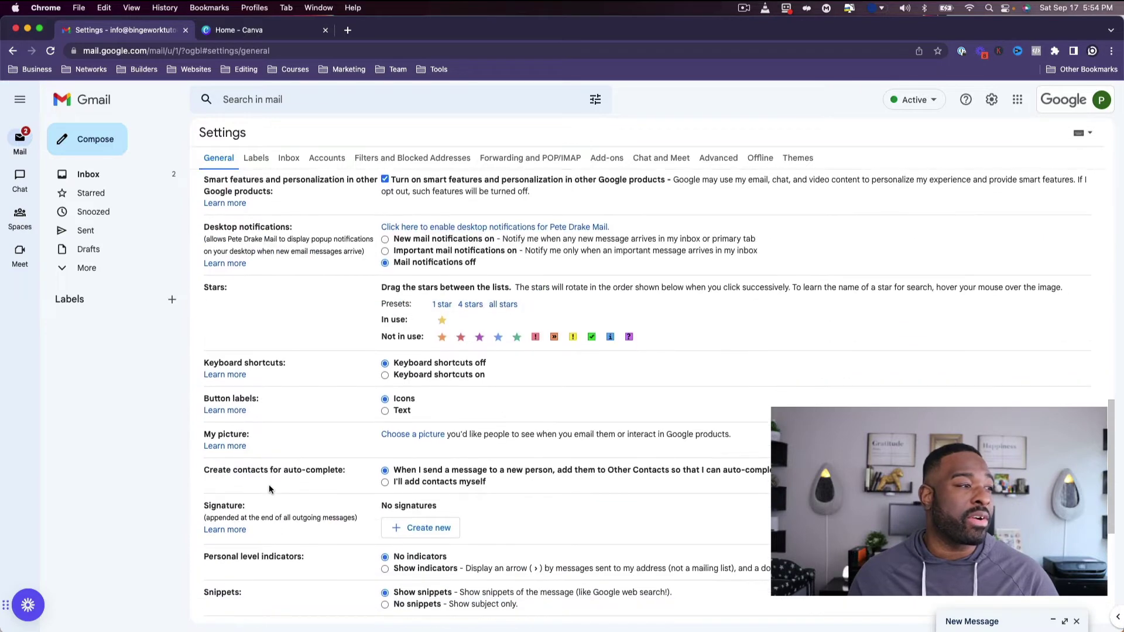
{"action": "scroll", "coordinate": [270, 489], "scroll_direction": "down", "scroll_amount": 2}
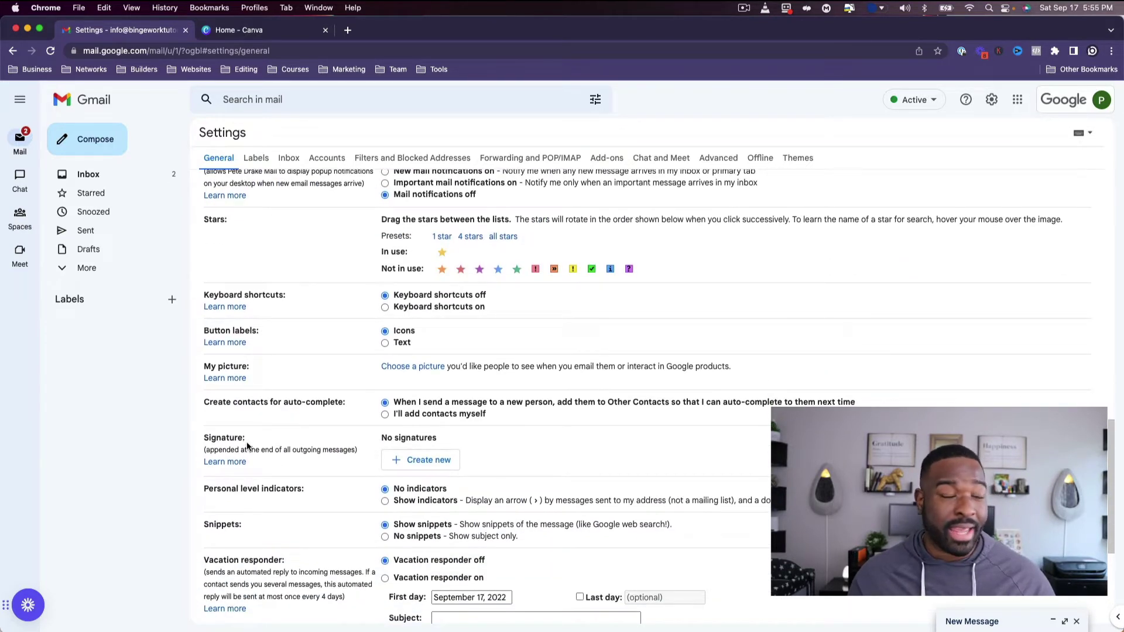
Create a new, empty signature named with the account holder's name.
{"action": "left_click", "coordinate": [407, 461]}
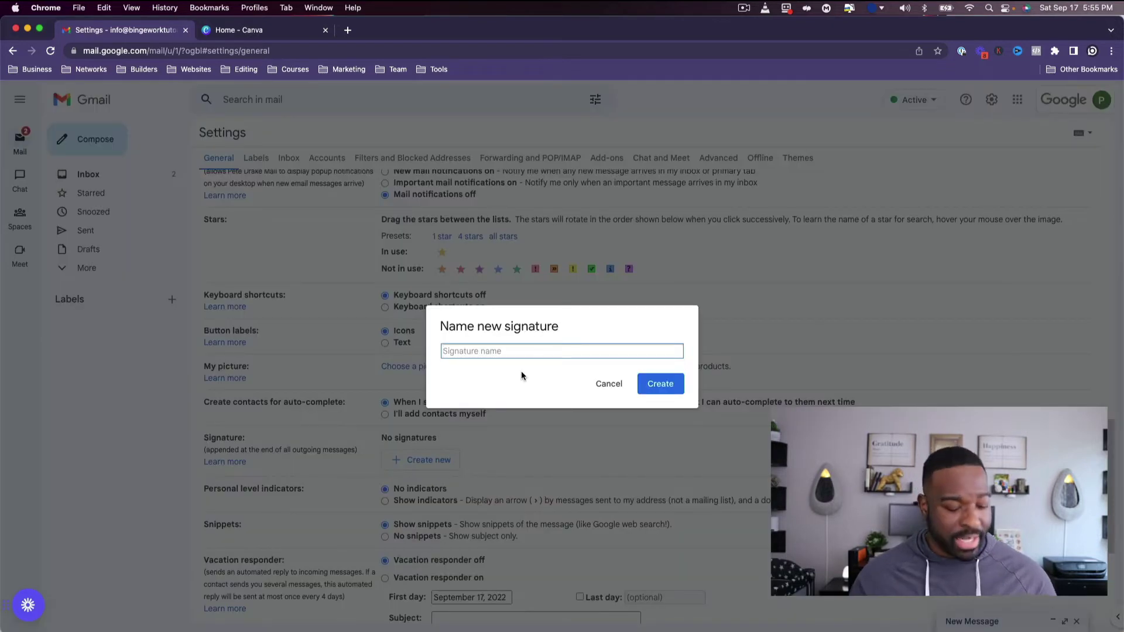
{"action": "type", "text": "Pete r"}
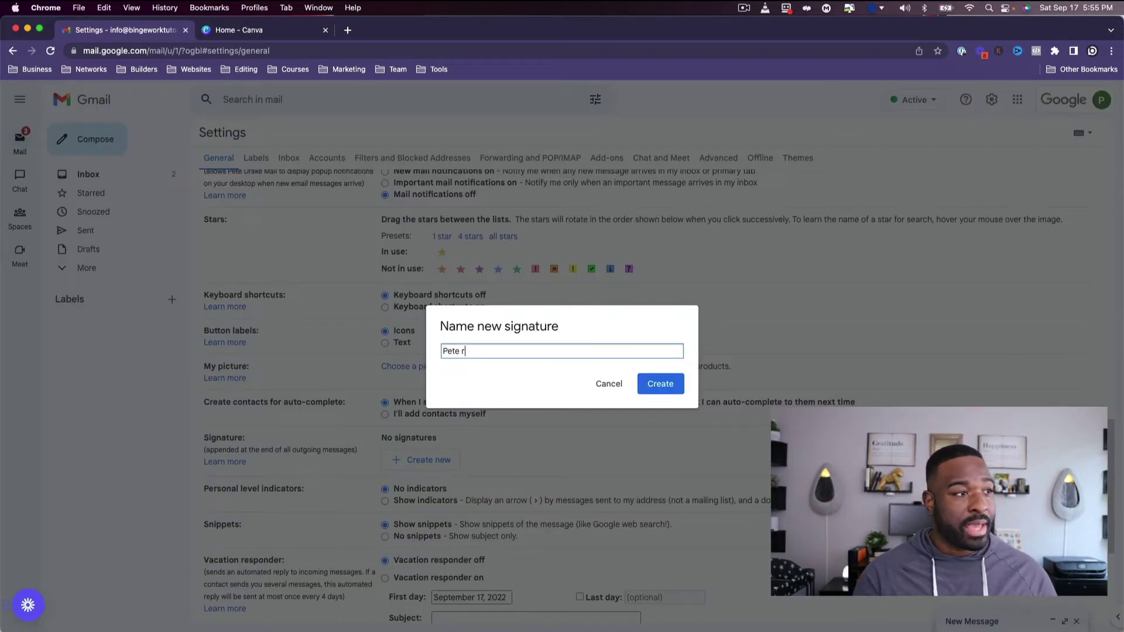
{"action": "key", "text": "Return"}
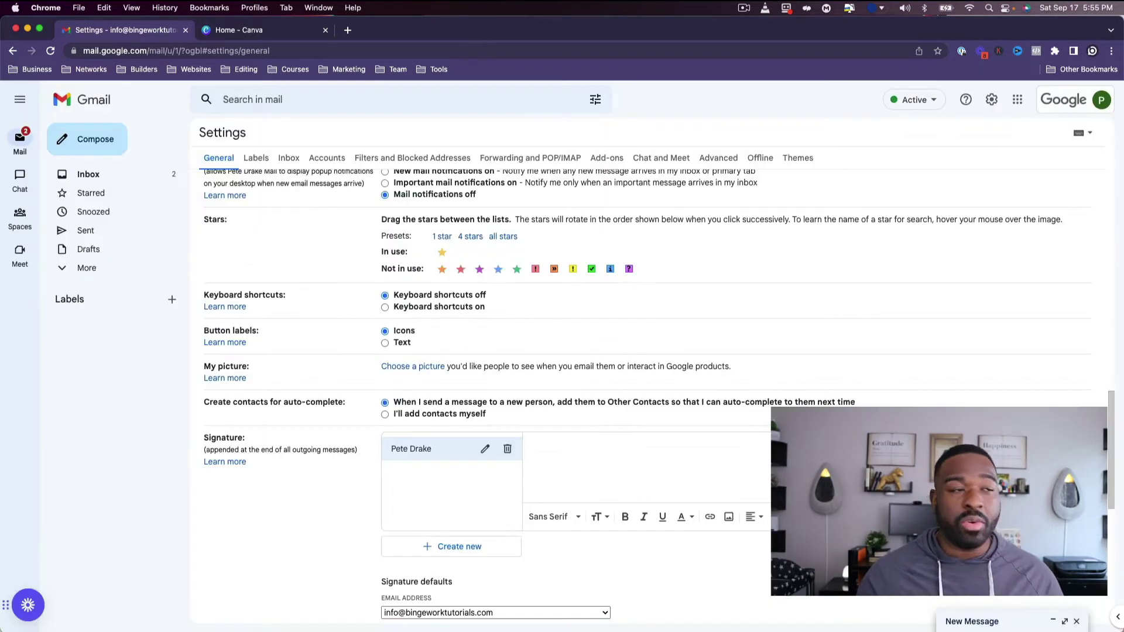
{"action": "scroll", "coordinate": [689, 426], "scroll_direction": "down", "scroll_amount": 3}
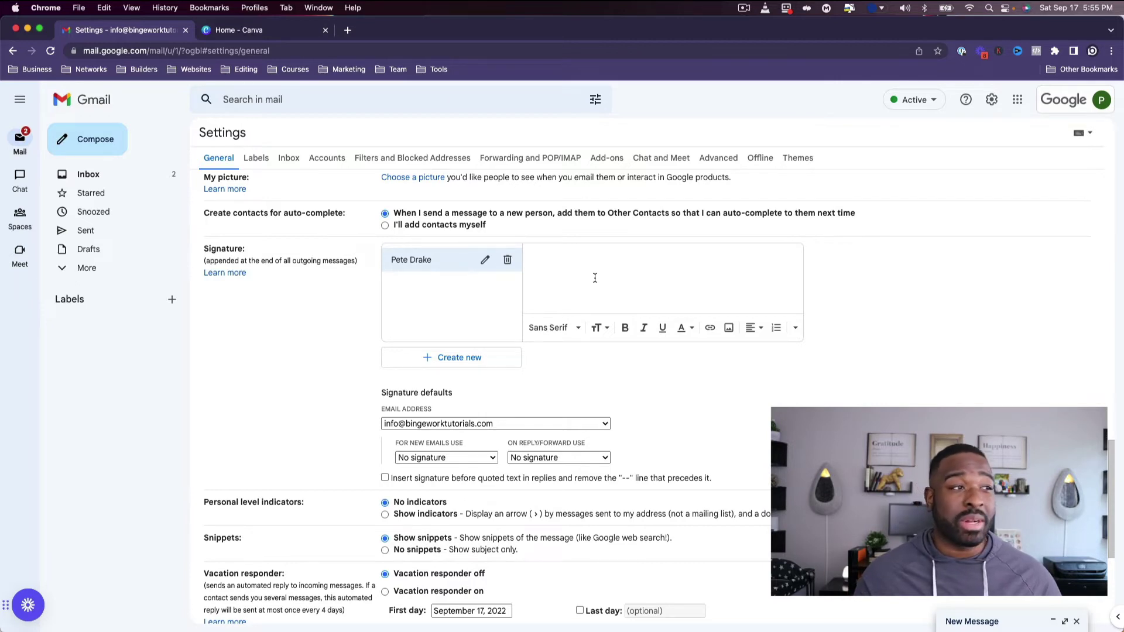
Start a custom-size 125 × 125 px blank design from the Canva home page.
{"action": "left_click", "coordinate": [216, 30]}
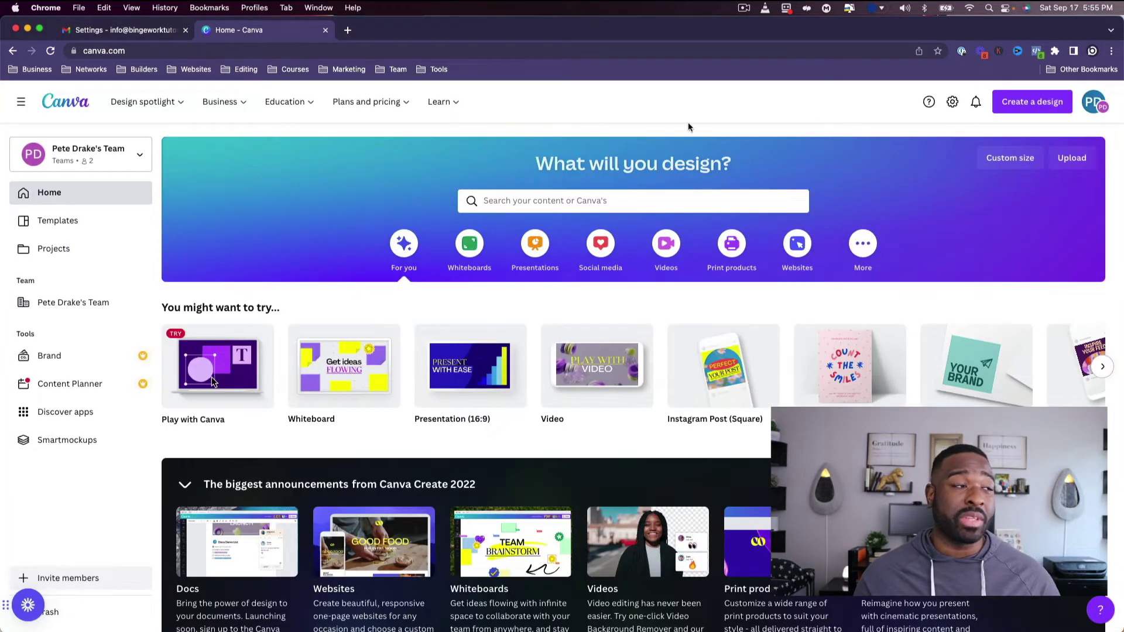
{"action": "left_click", "coordinate": [1031, 103]}
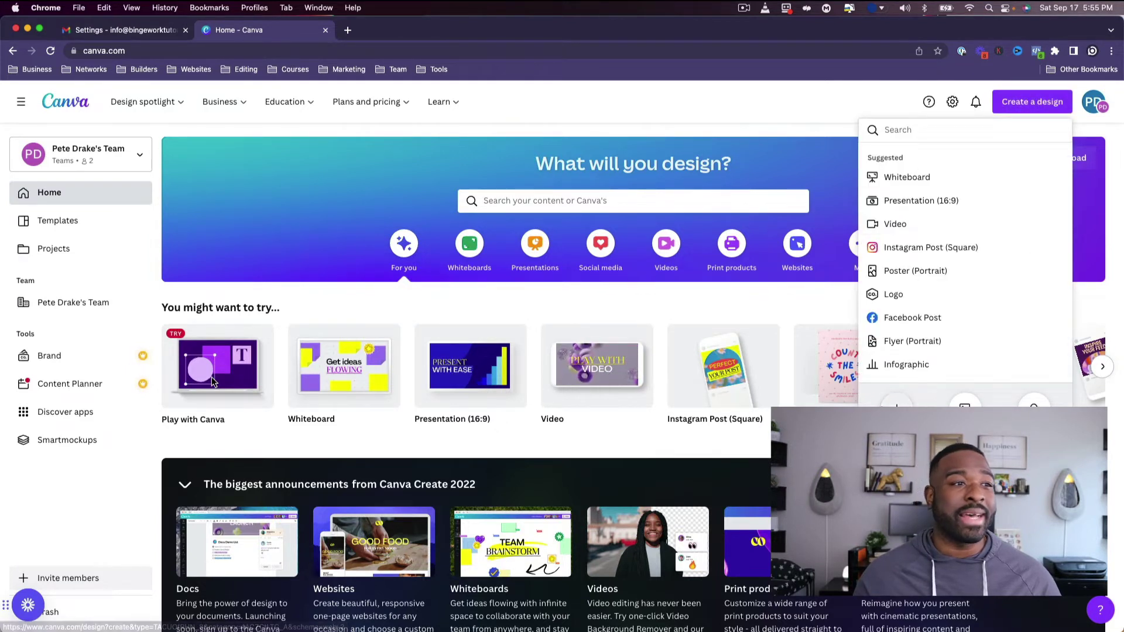
{"action": "left_click", "coordinate": [896, 405]}
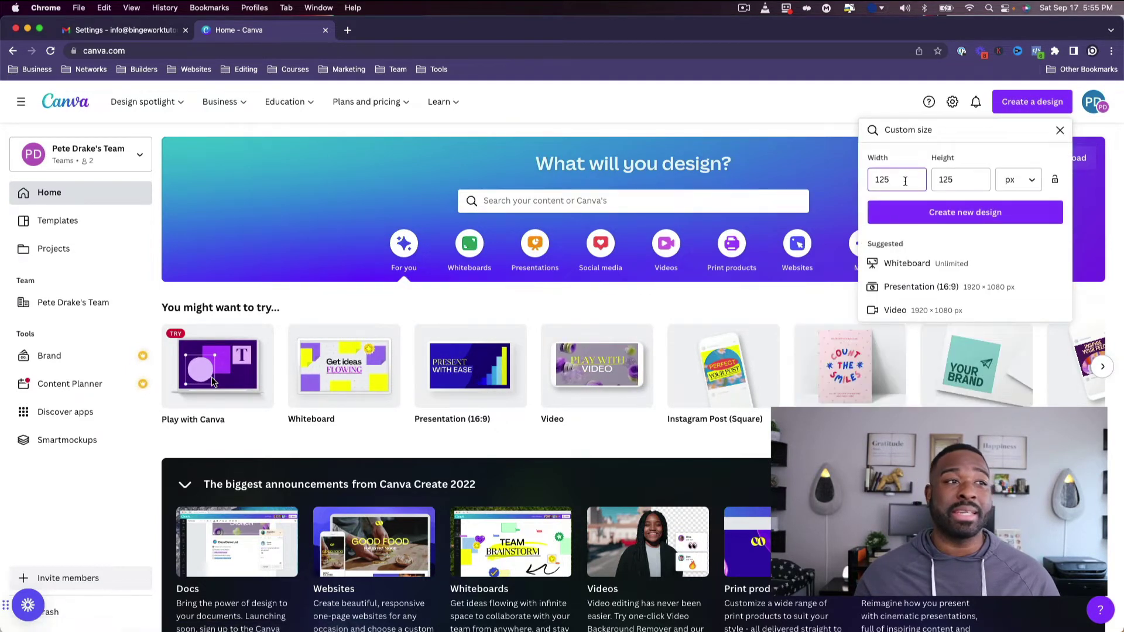
{"action": "left_click", "coordinate": [965, 212]}
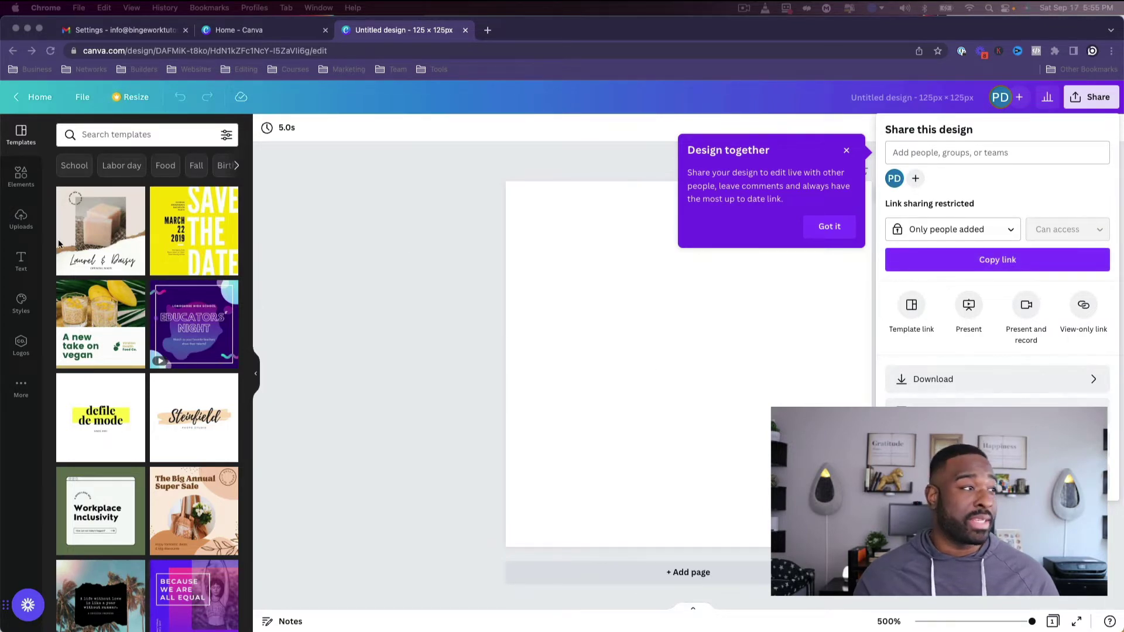
Place a circle frame from Elements and centre it on the page.
{"action": "left_click", "coordinate": [21, 218]}
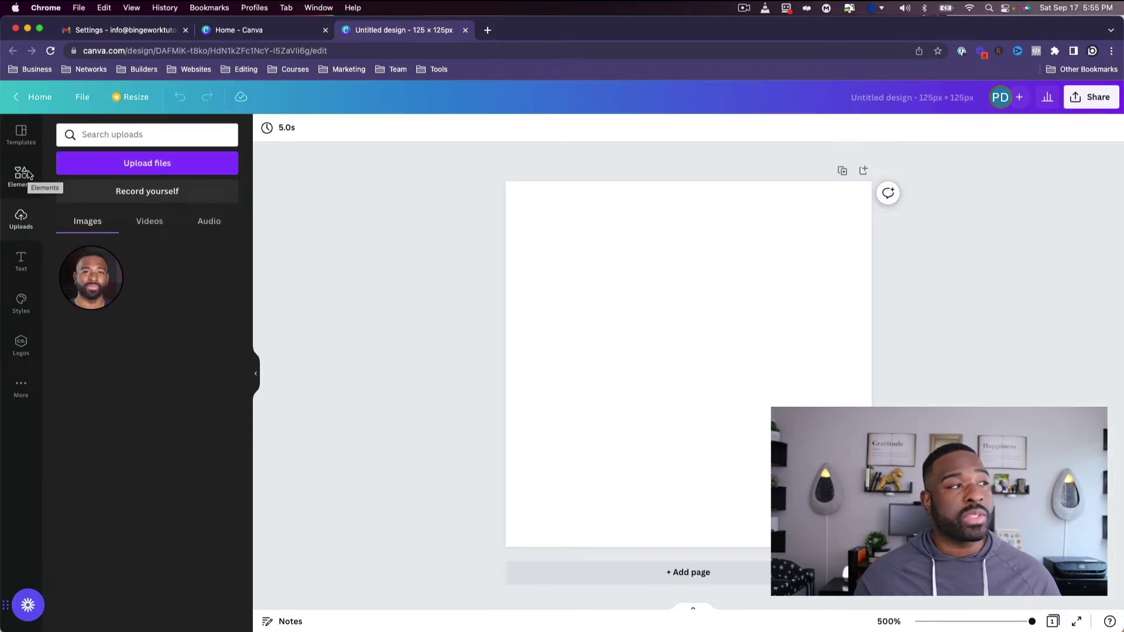
{"action": "left_click", "coordinate": [23, 175]}
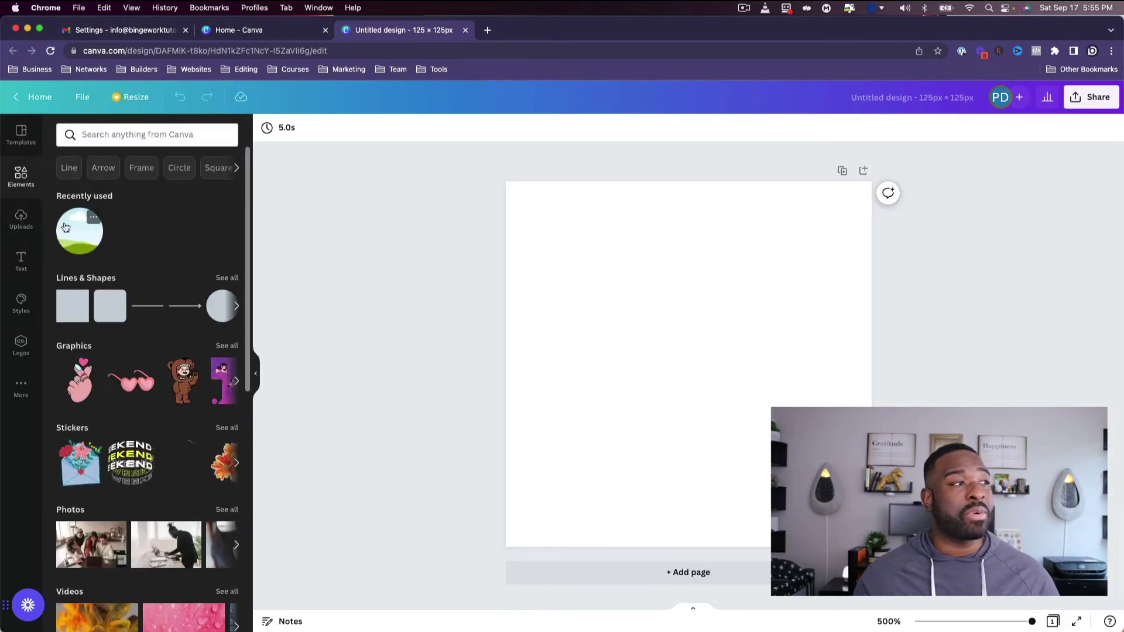
{"action": "scroll", "coordinate": [74, 252], "scroll_direction": "down", "scroll_amount": 10}
{"action": "left_click_drag", "start_coordinate": [82, 275], "coordinate": [645, 291]}
{"action": "left_click_drag", "start_coordinate": [674, 335], "coordinate": [671, 338]}
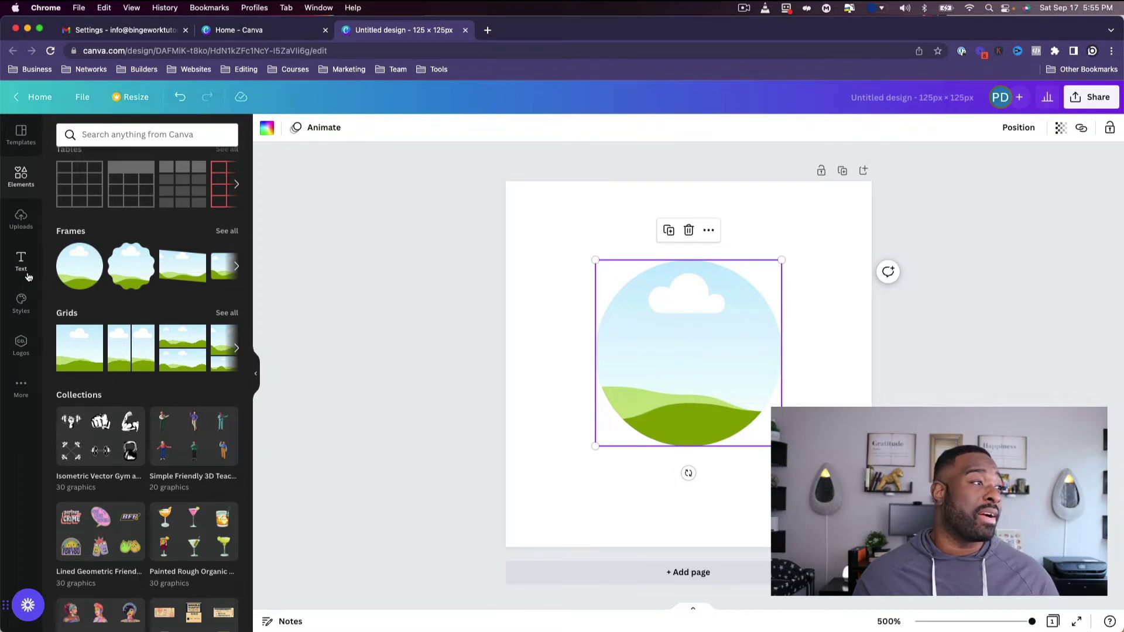
Fill the circle frame with the uploaded headshot photo and select it.
{"action": "left_click", "coordinate": [24, 224]}
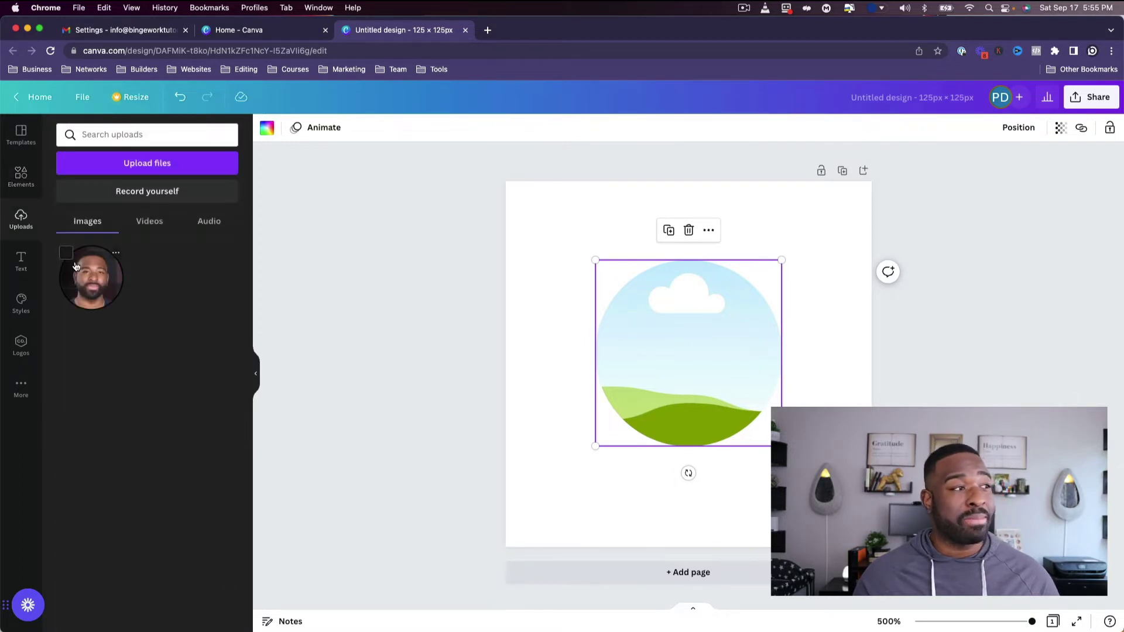
{"action": "left_click_drag", "start_coordinate": [91, 277], "coordinate": [614, 293]}
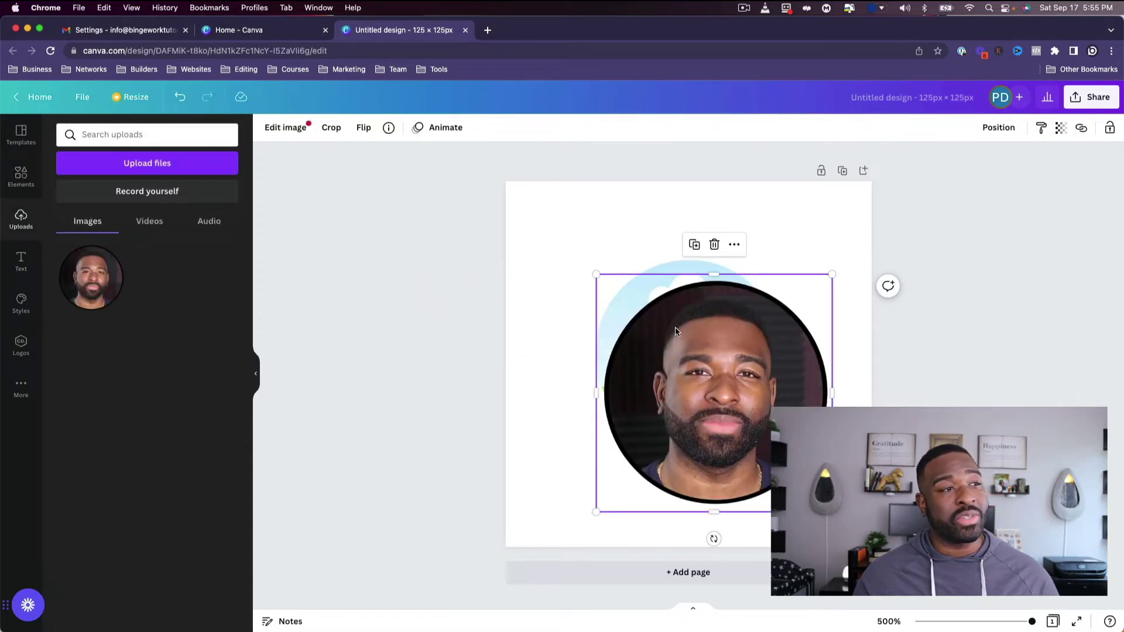
{"action": "left_click", "coordinate": [598, 193]}
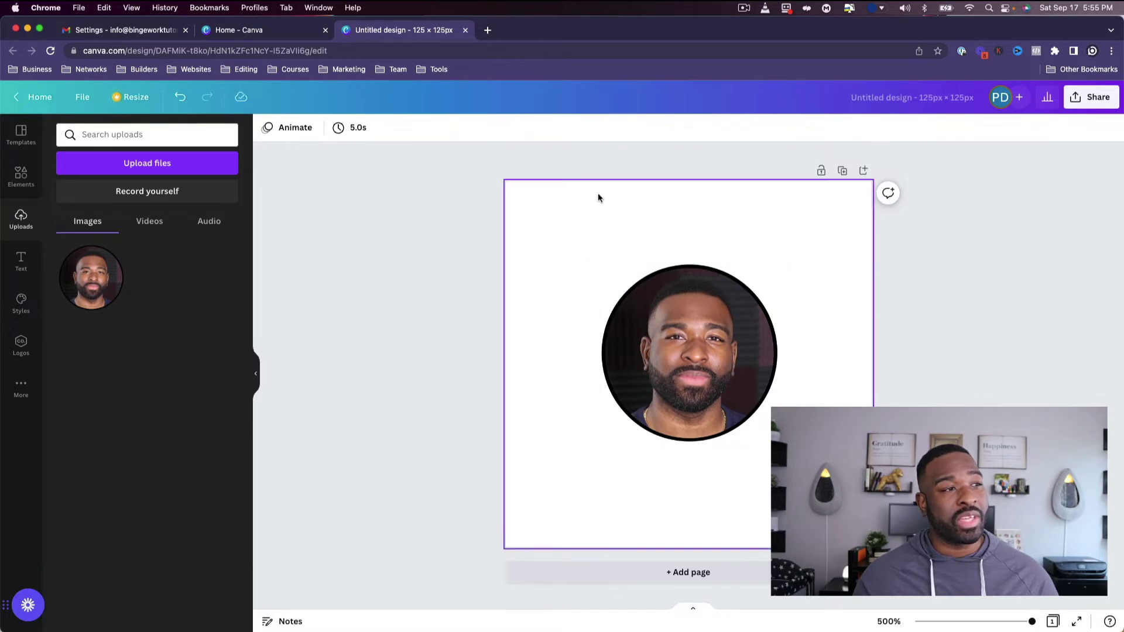
{"action": "left_click", "coordinate": [624, 297]}
Enlarge the framed headshot to fill most of the 125 × 125 page and bring up the Share menu.
{"action": "left_click_drag", "start_coordinate": [593, 257], "coordinate": [534, 205]}
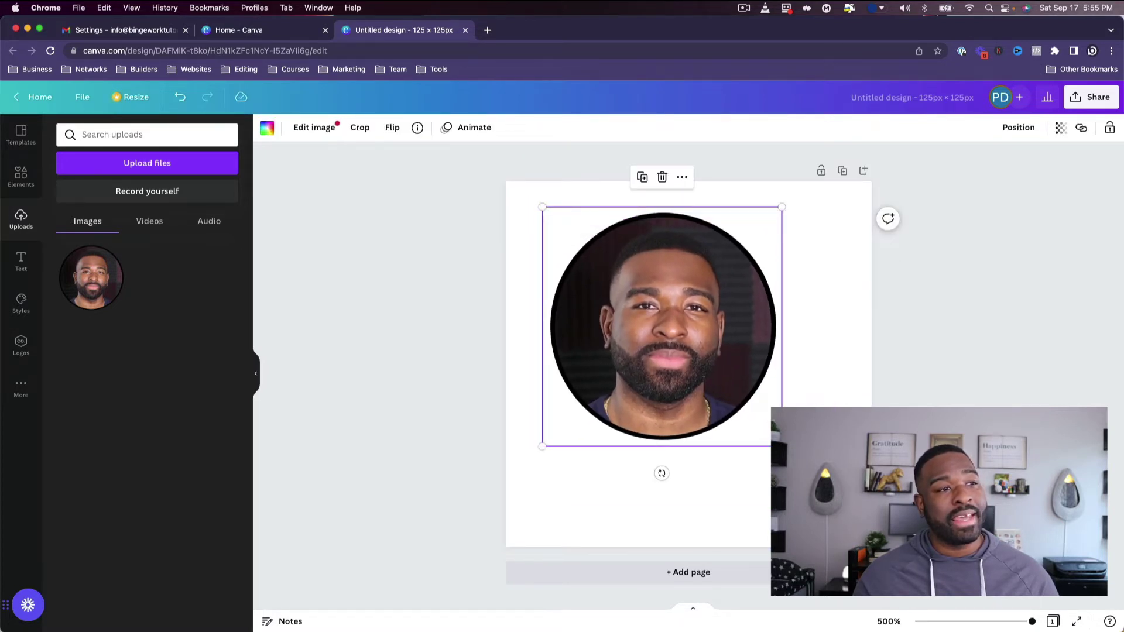
{"action": "left_click_drag", "start_coordinate": [782, 446], "coordinate": [846, 510]}
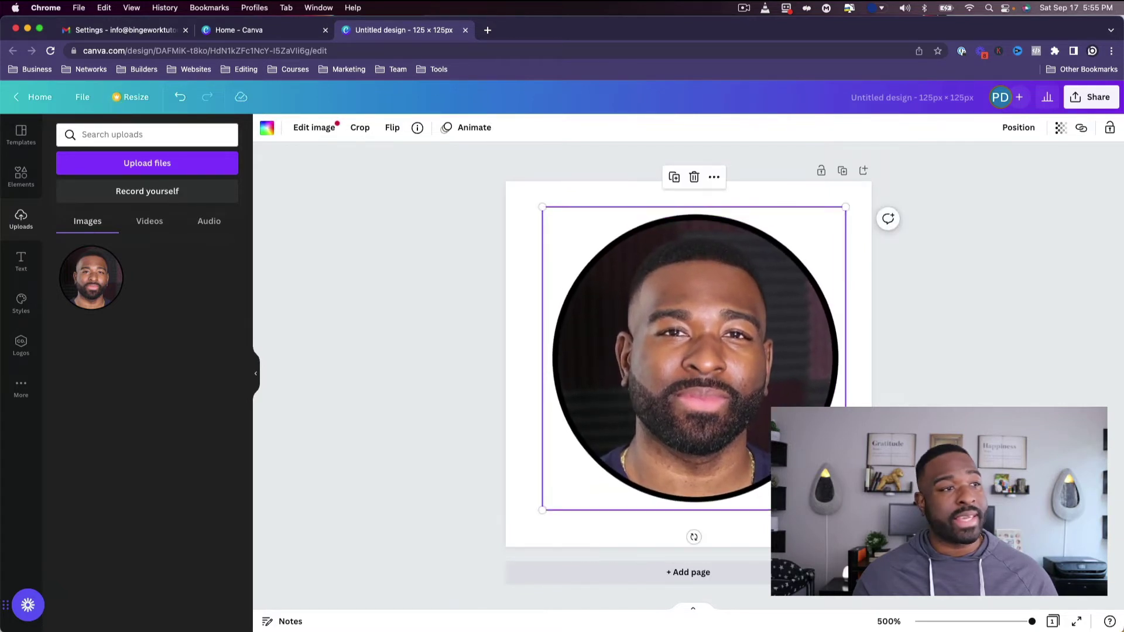
{"action": "left_click", "coordinate": [964, 317]}
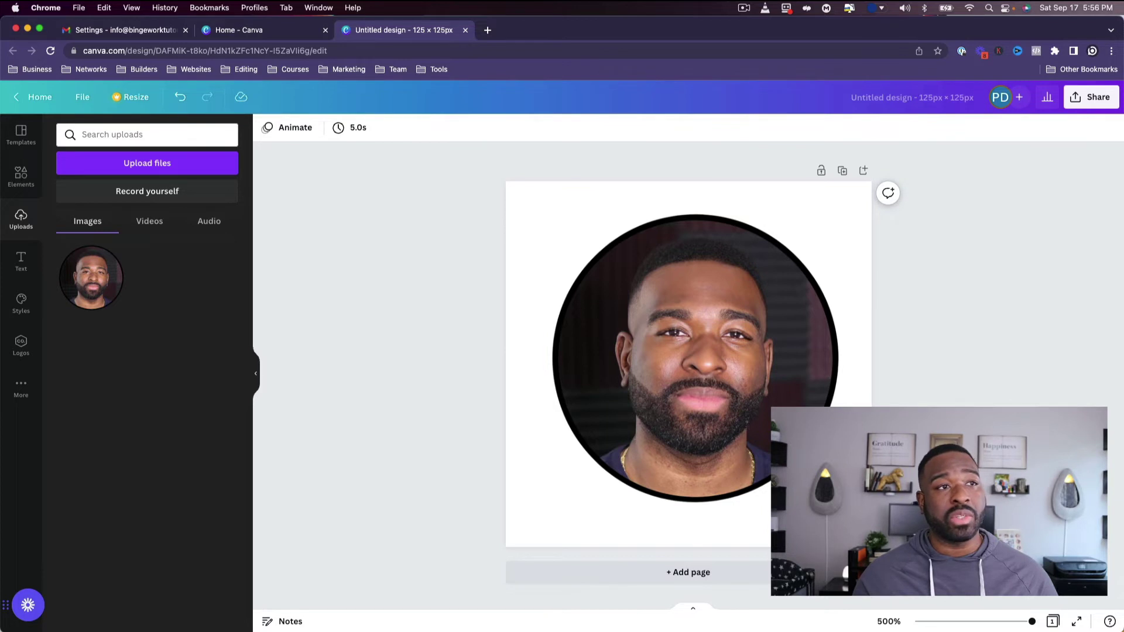
{"action": "left_click", "coordinate": [1089, 96]}
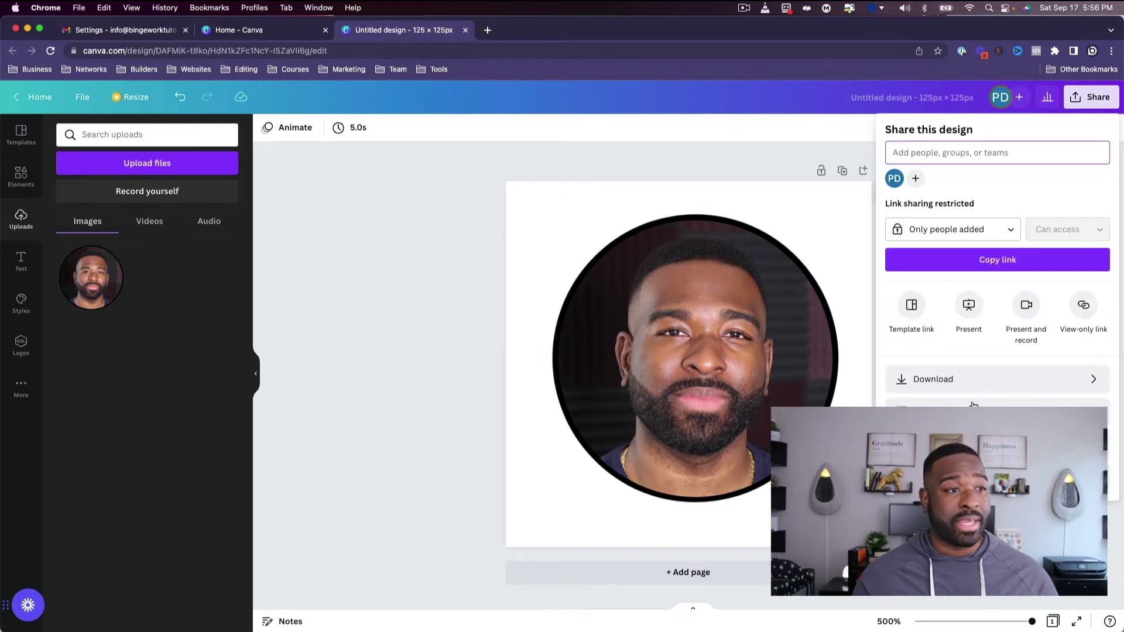
Download the design as a transparent-background PNG at 1.5× size (188 × 188 px).
{"action": "left_click", "coordinate": [979, 385]}
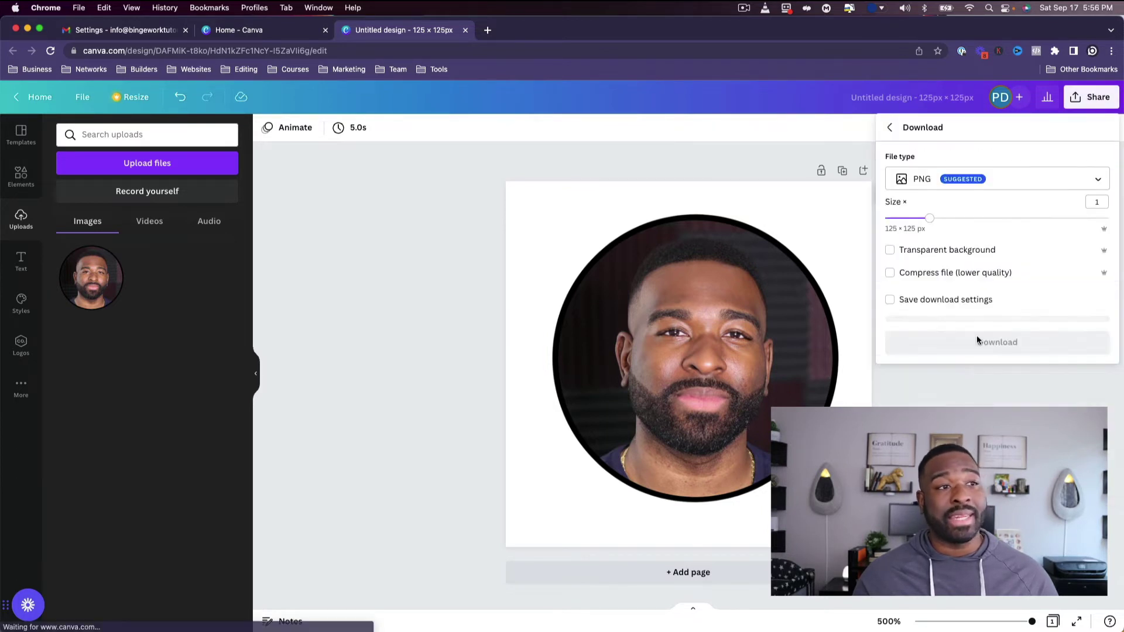
{"action": "left_click", "coordinate": [990, 252]}
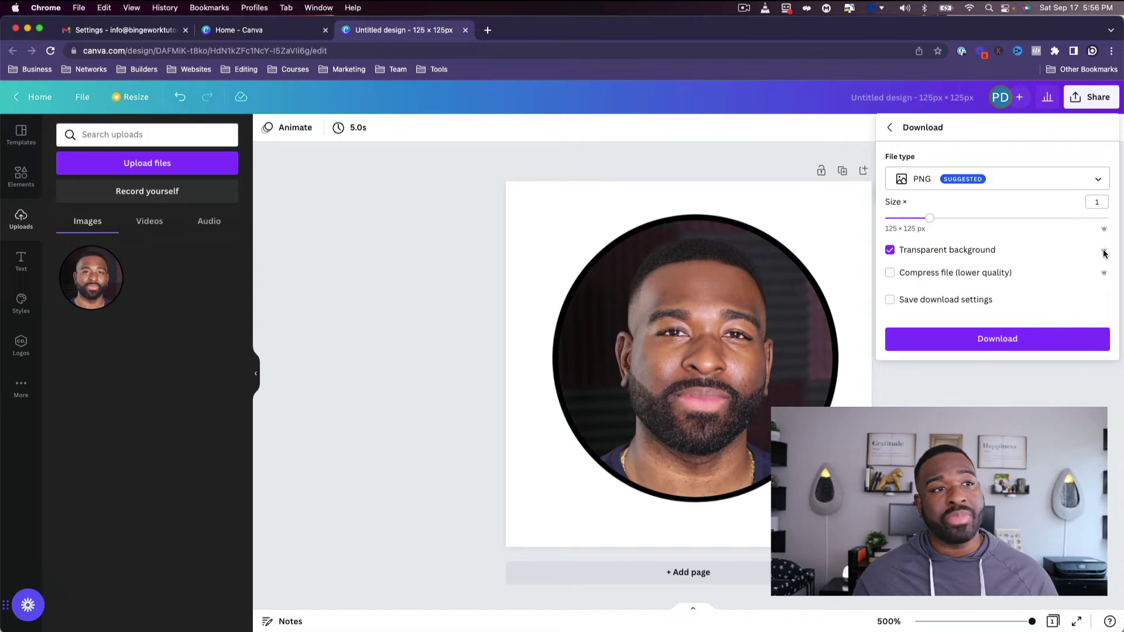
{"action": "left_click_drag", "start_coordinate": [930, 217], "coordinate": [1019, 218]}
{"action": "left_click", "coordinate": [1025, 341]}
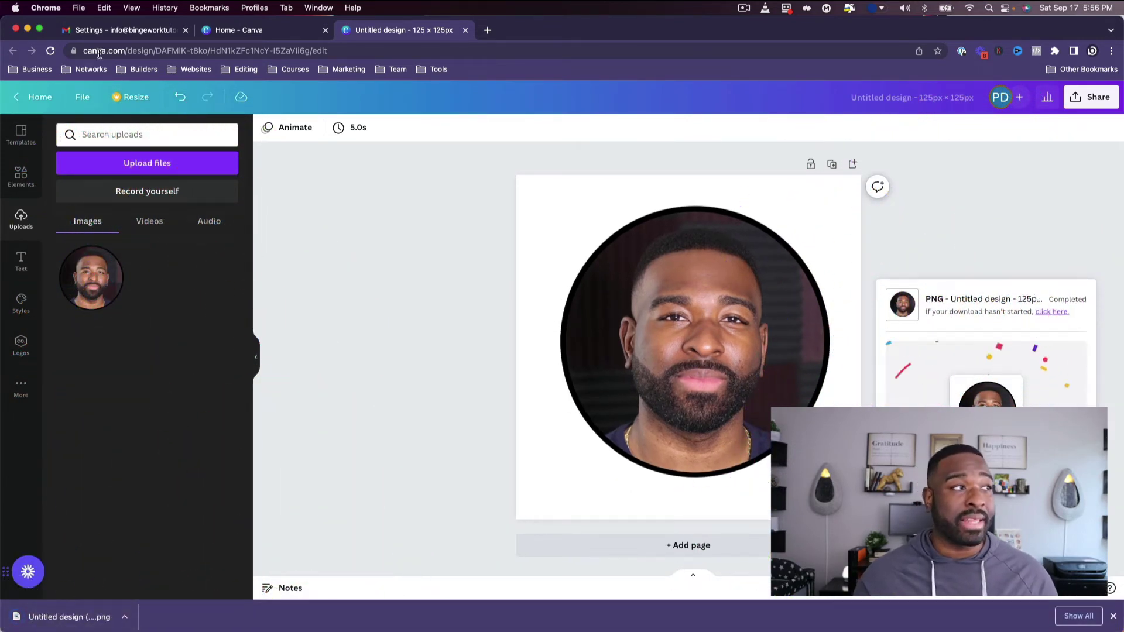
Upload the downloaded headshot PNG and insert it into the Gmail signature.
{"action": "left_click", "coordinate": [104, 32]}
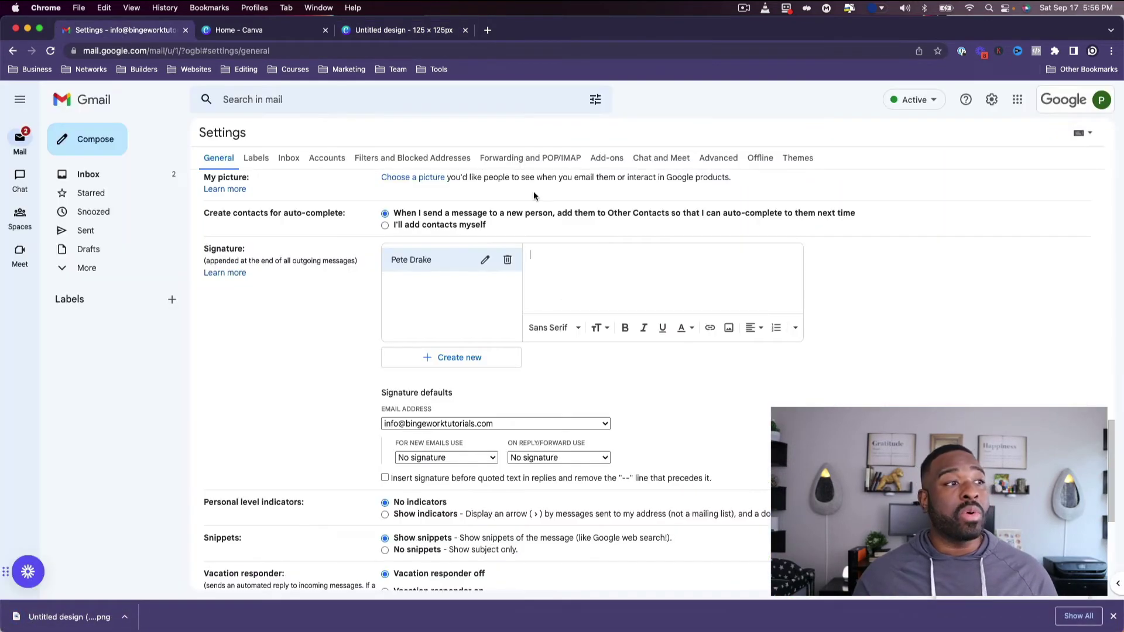
{"action": "left_click", "coordinate": [728, 326]}
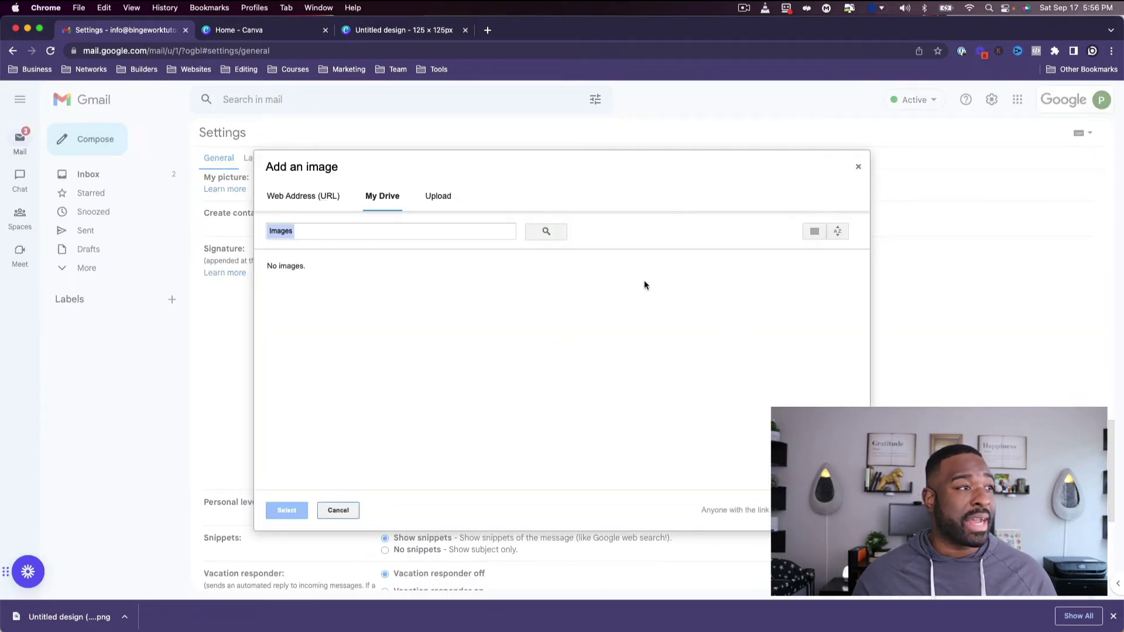
{"action": "left_click", "coordinate": [346, 512]}
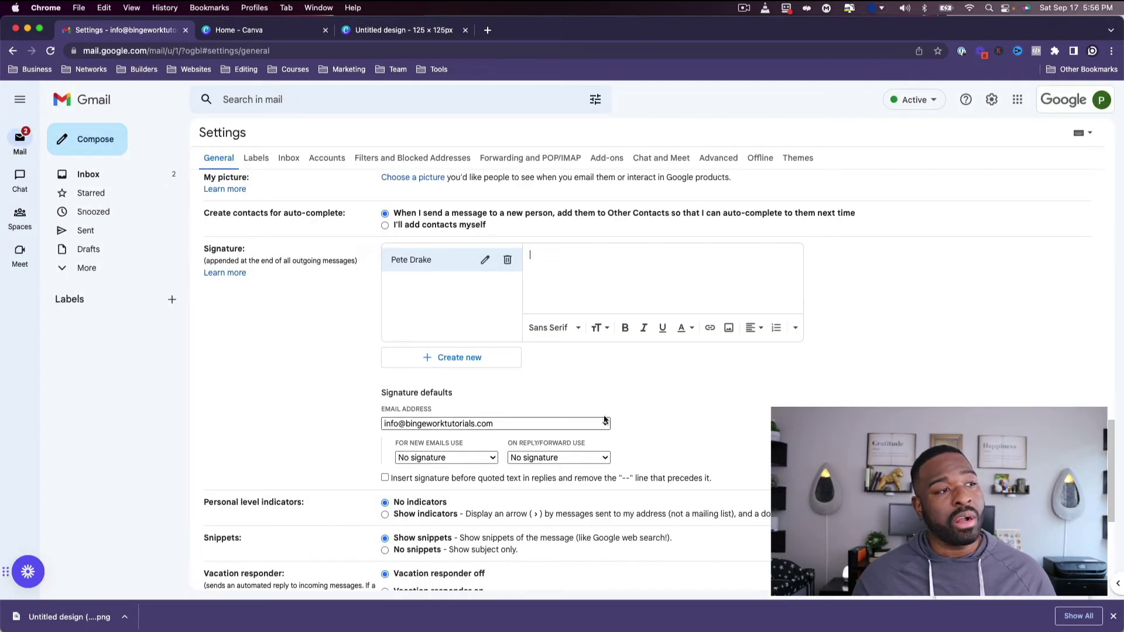
{"action": "left_click", "coordinate": [730, 329]}
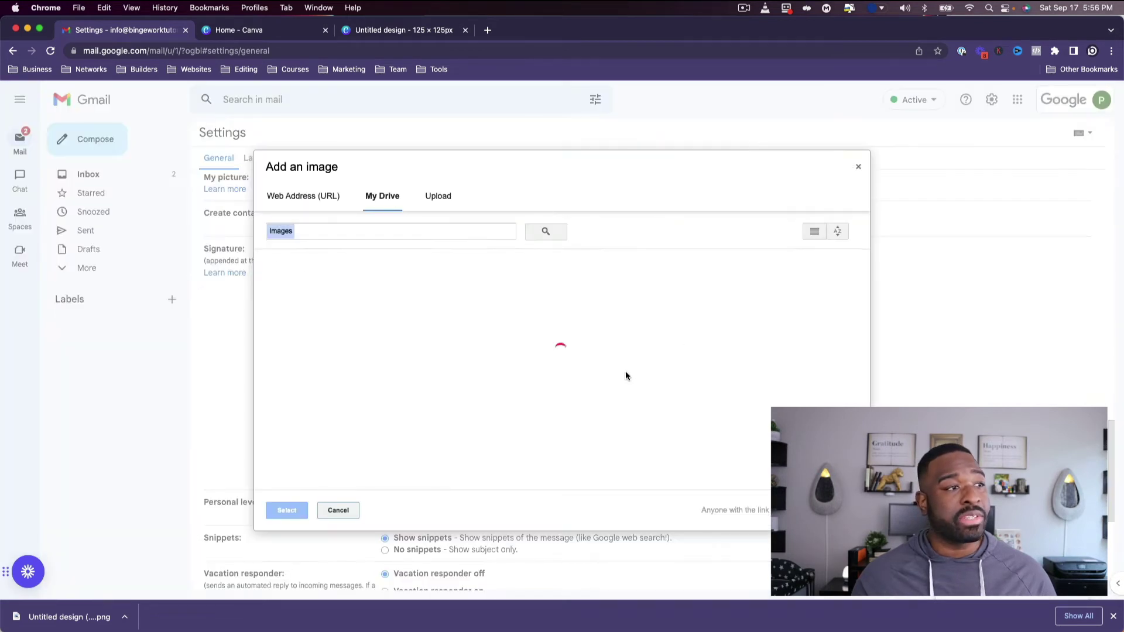
{"action": "left_click", "coordinate": [436, 197]}
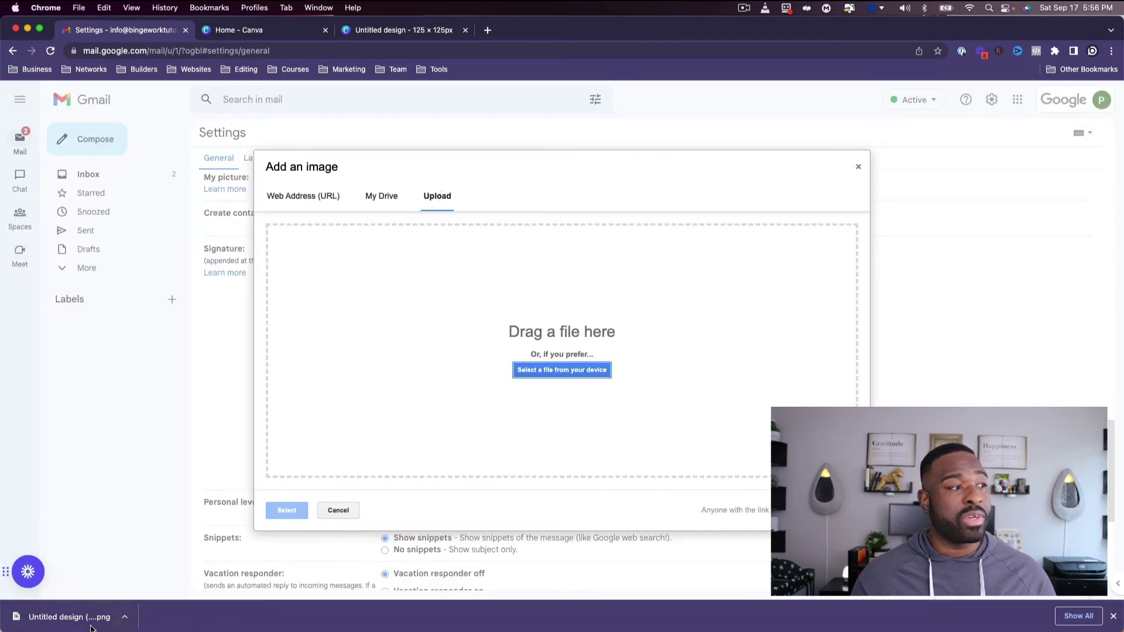
{"action": "left_click_drag", "start_coordinate": [91, 628], "coordinate": [323, 457]}
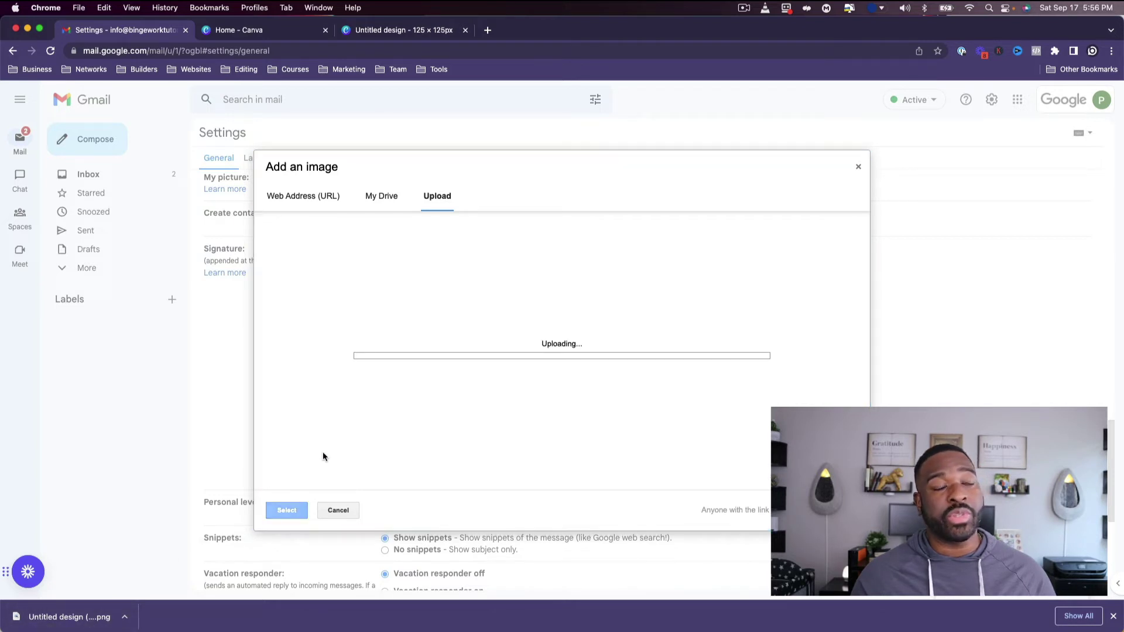
{"action": "left_click", "coordinate": [277, 512]}
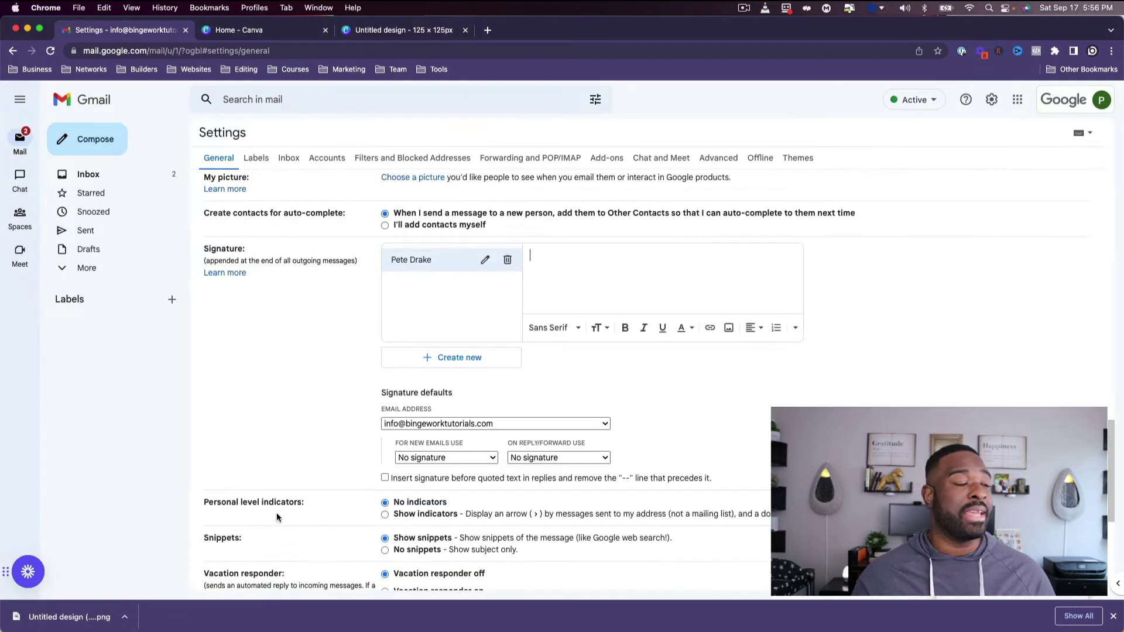
Resize the signature headshot to Small and place the cursor after it.
{"action": "scroll", "coordinate": [627, 256], "scroll_direction": "down", "scroll_amount": 2}
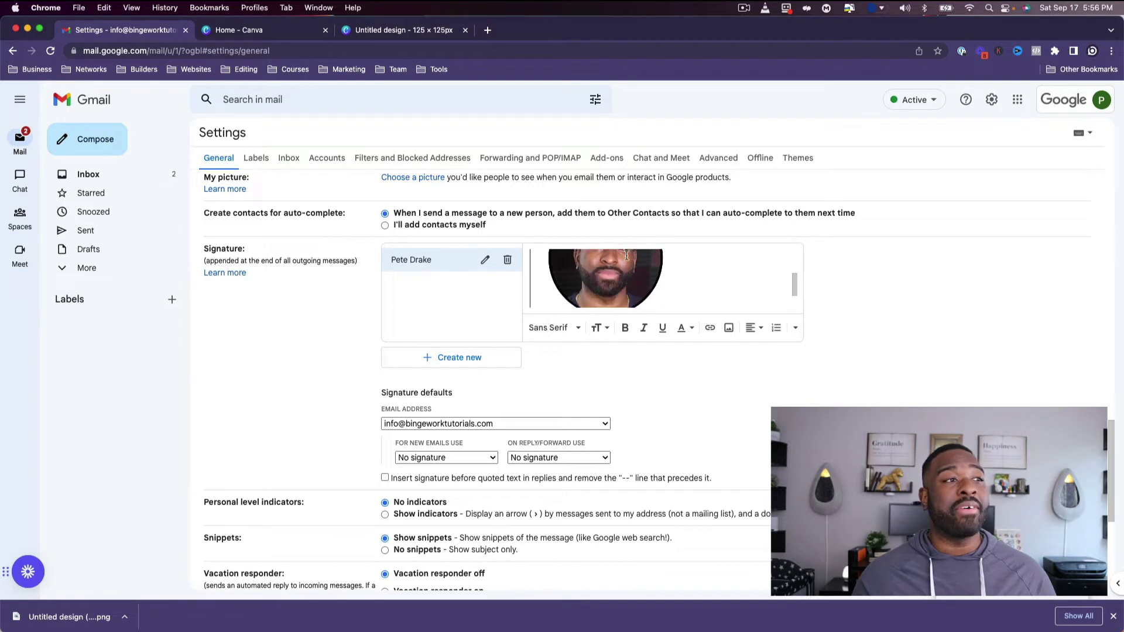
{"action": "left_click", "coordinate": [626, 256]}
{"action": "left_click", "coordinate": [576, 322]}
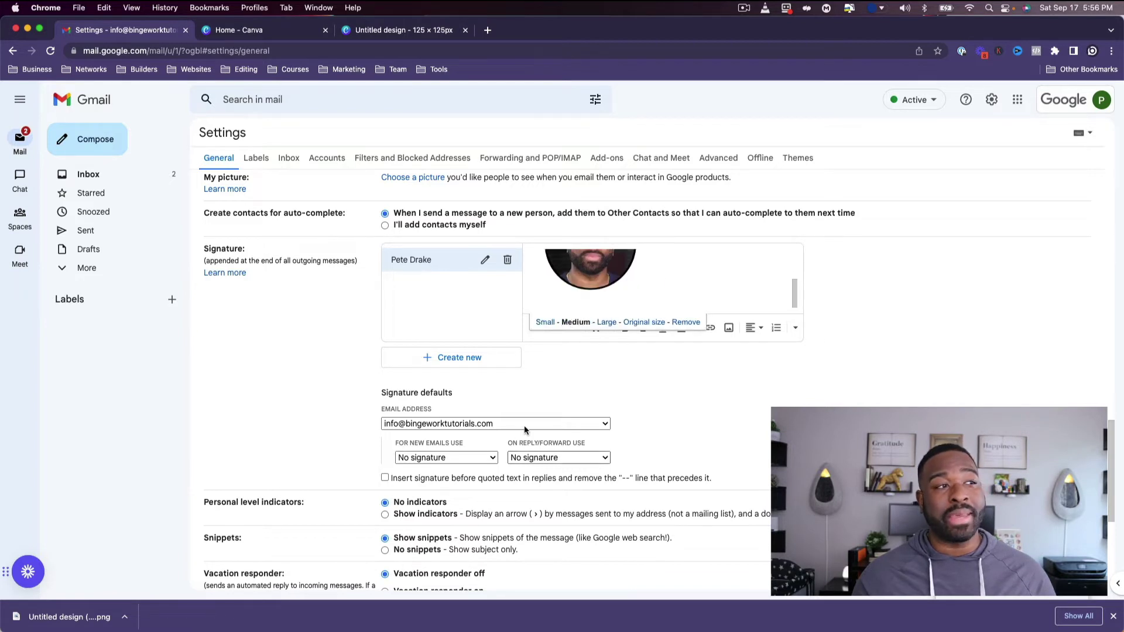
{"action": "left_click", "coordinate": [545, 322]}
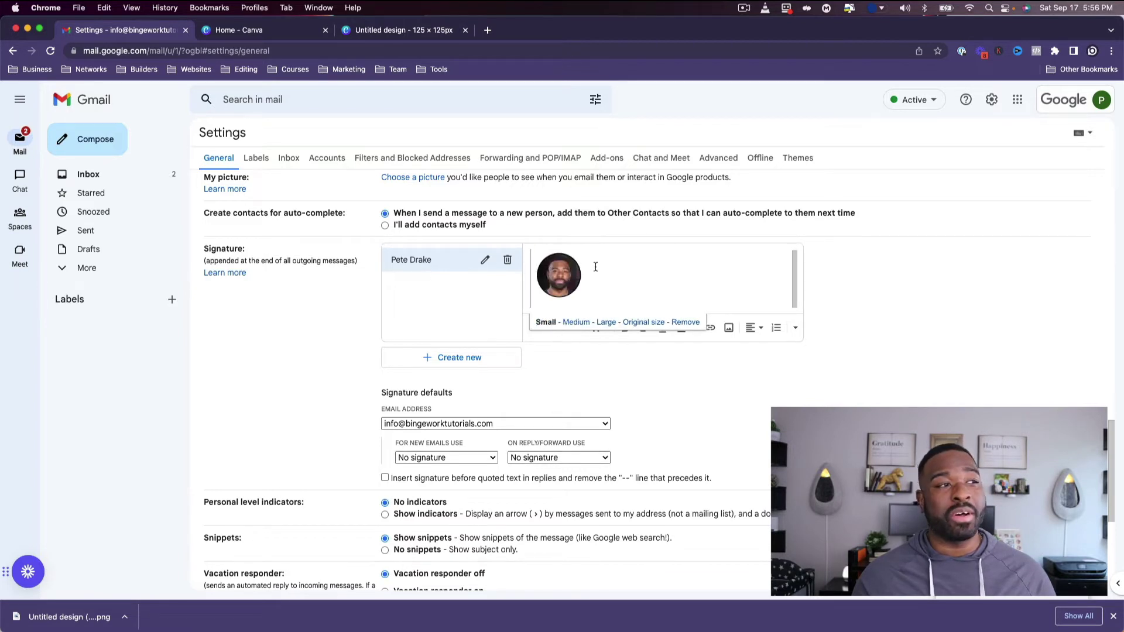
{"action": "left_click", "coordinate": [609, 279]}
Type the owner's name with '| Host', then P:, E: and A: lines for phone, e-mail and address.
{"action": "key", "text": "Return"}
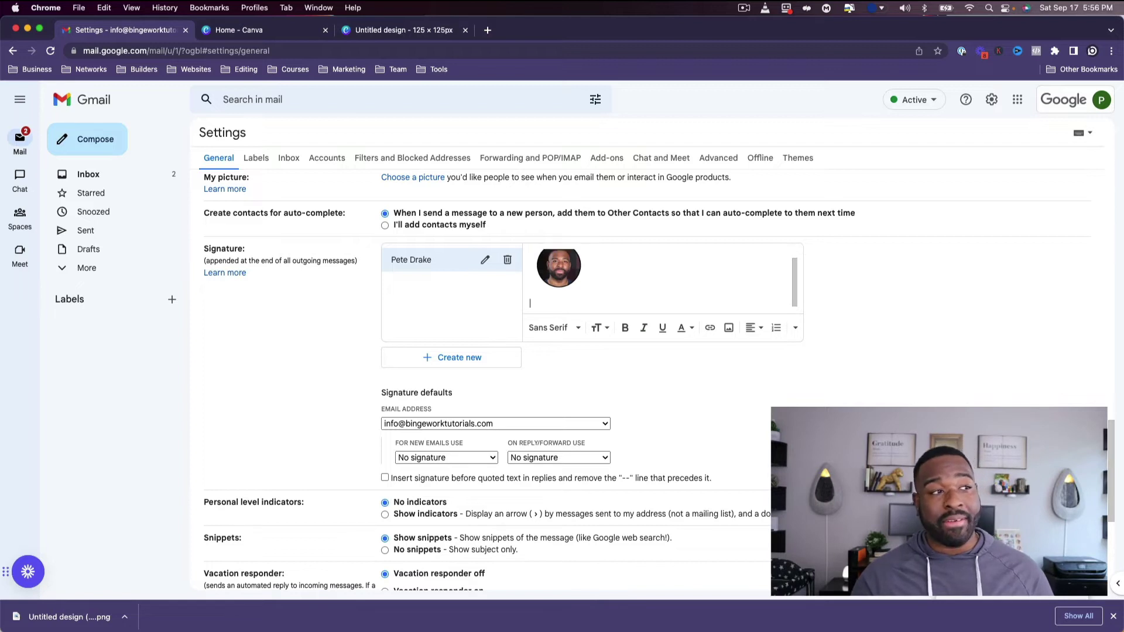
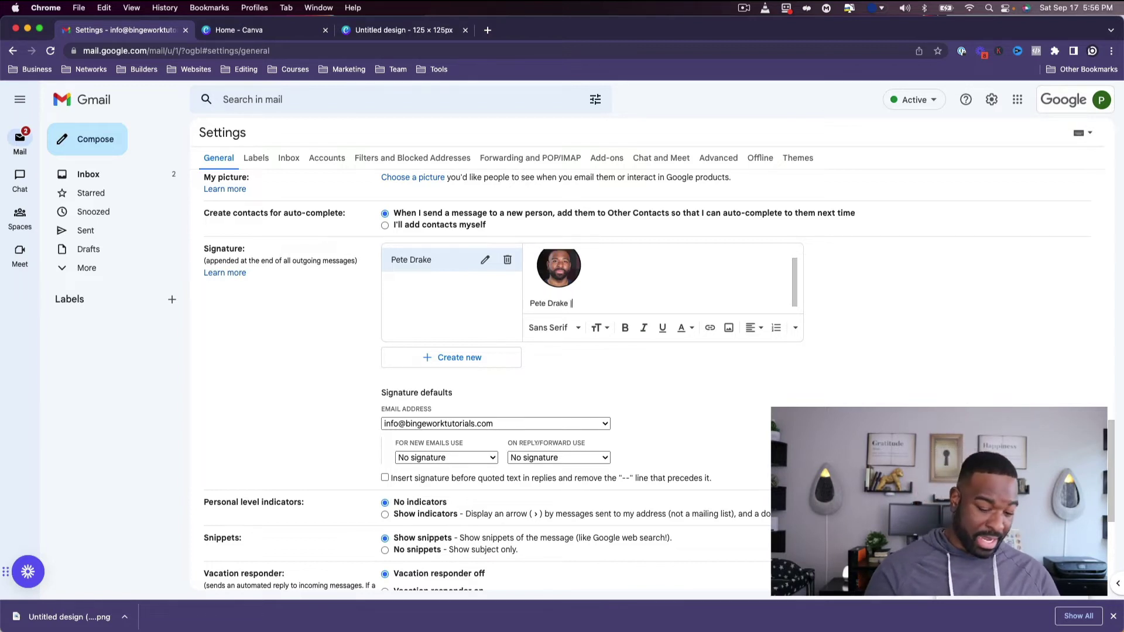
{"action": "type", "text": " |"}
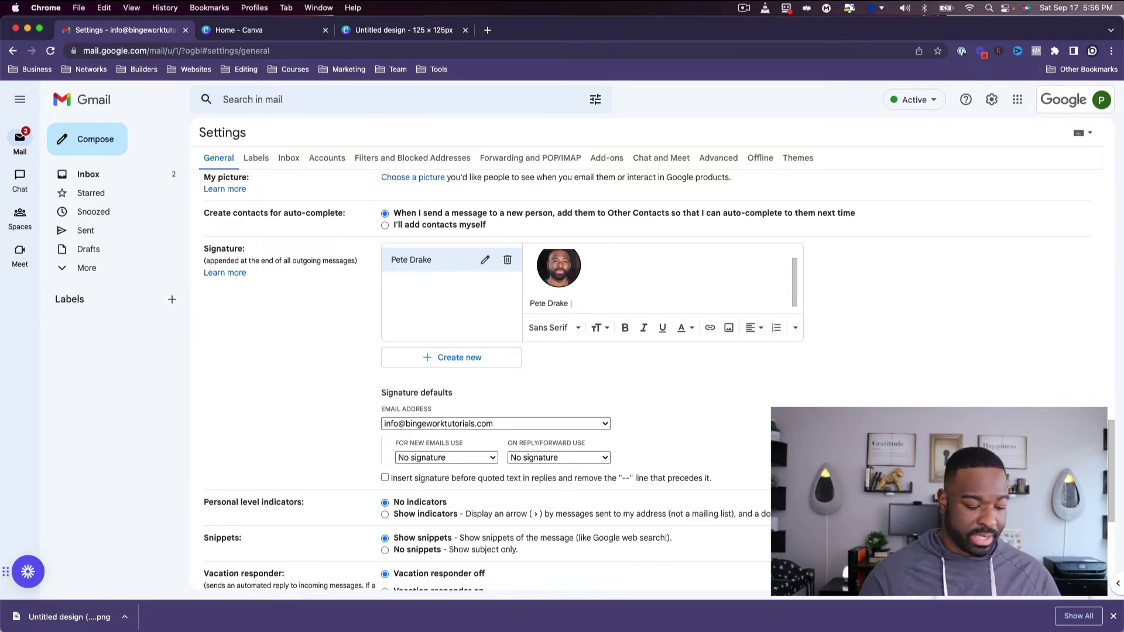
{"action": "type", "text": " Host"}
{"action": "key", "text": "Return"}
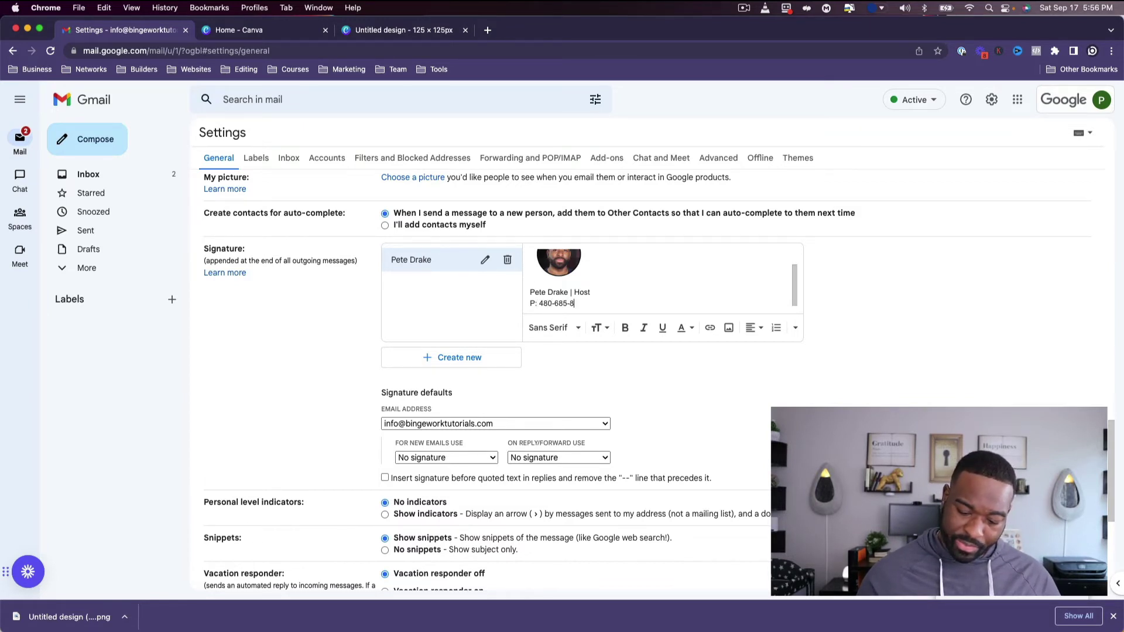
{"action": "key", "text": "Return"}
{"action": "type", "text": "E"}
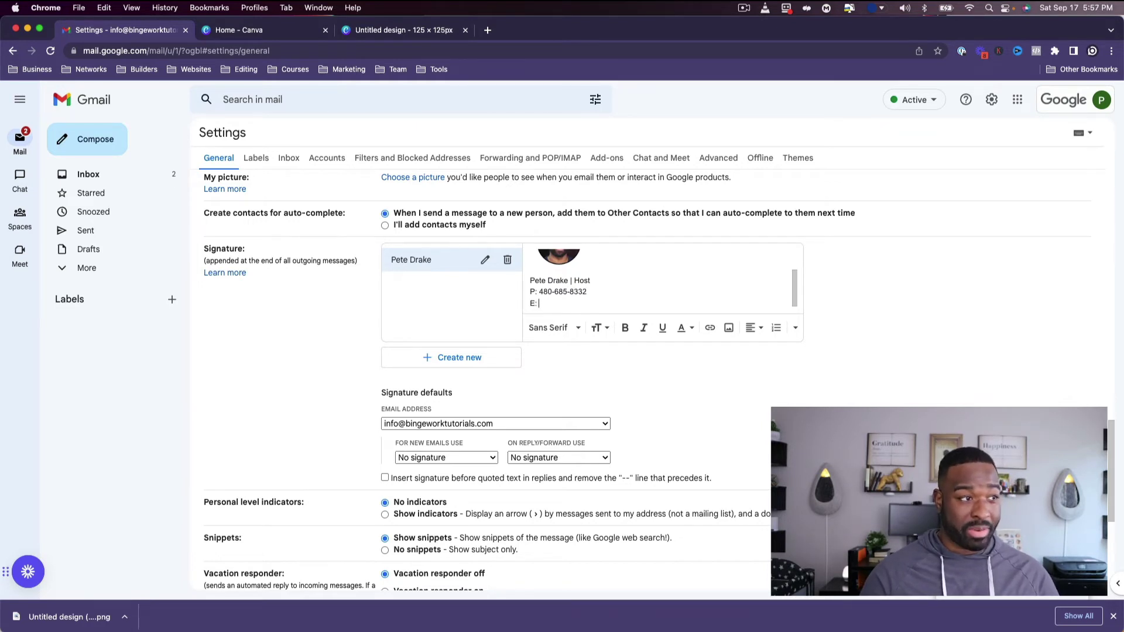
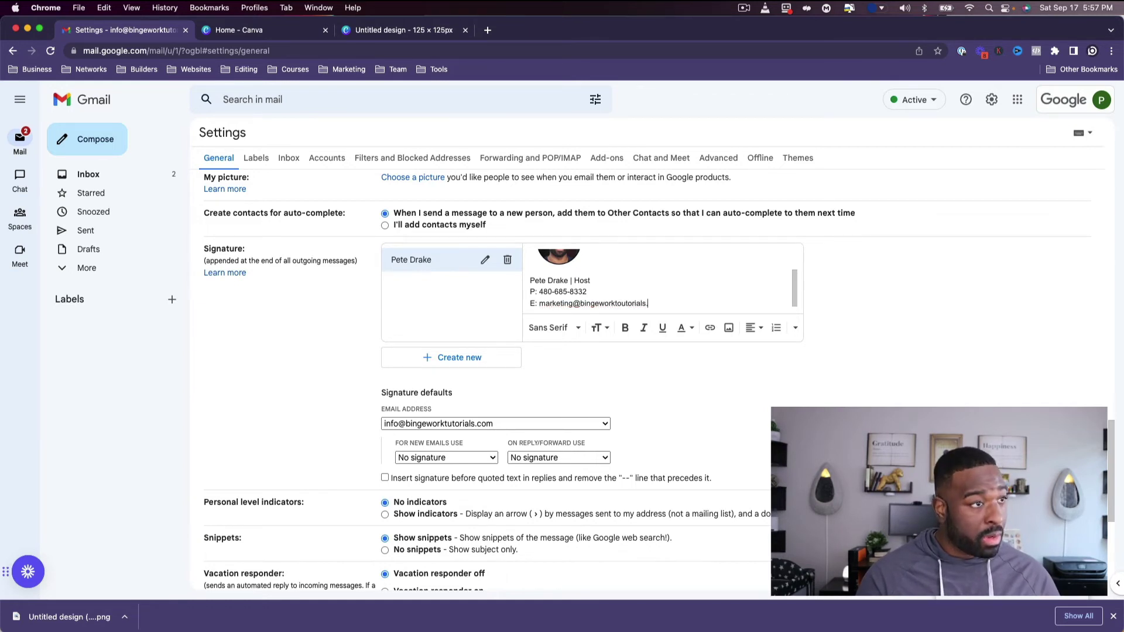
{"action": "key", "text": "Return"}
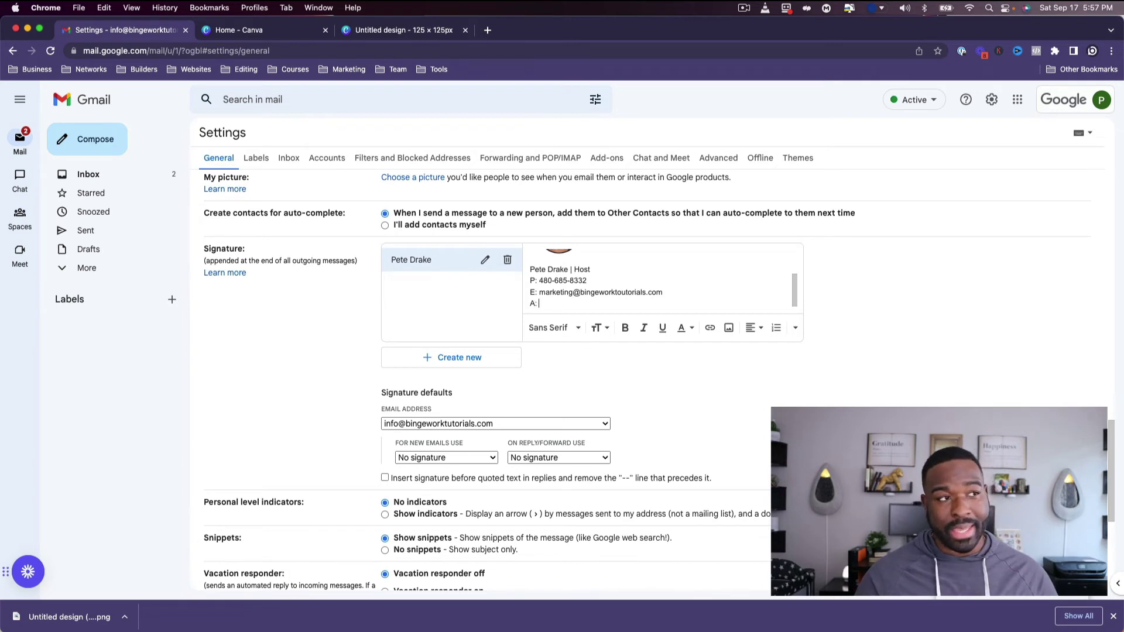
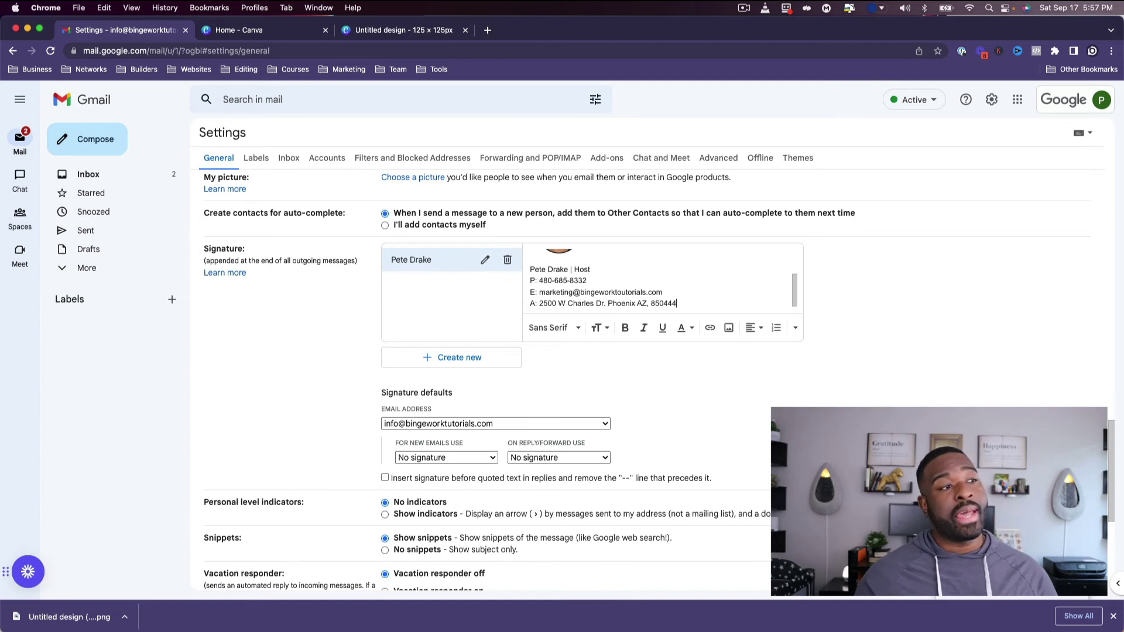
{"action": "scroll", "coordinate": [609, 297], "scroll_direction": "up", "scroll_amount": 3}
Under Signature defaults, pick the marketing address and use the new signature for new emails.
{"action": "scroll", "coordinate": [608, 296], "scroll_direction": "down", "scroll_amount": 3}
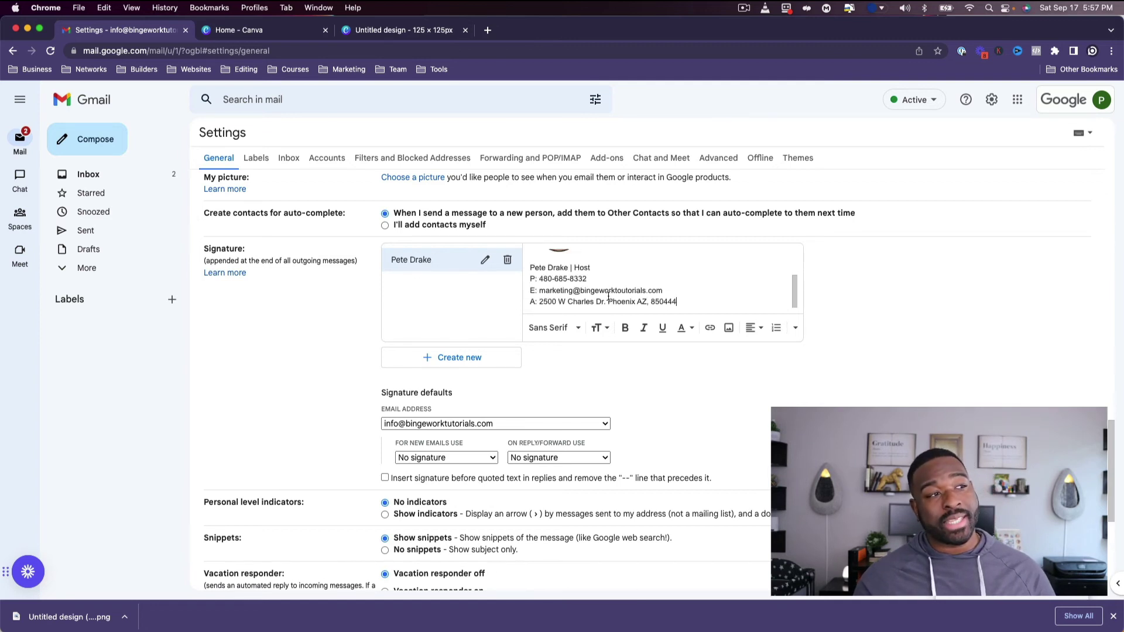
{"action": "scroll", "coordinate": [427, 400], "scroll_direction": "down", "scroll_amount": 1}
{"action": "scroll", "coordinate": [427, 399], "scroll_direction": "down", "scroll_amount": 2}
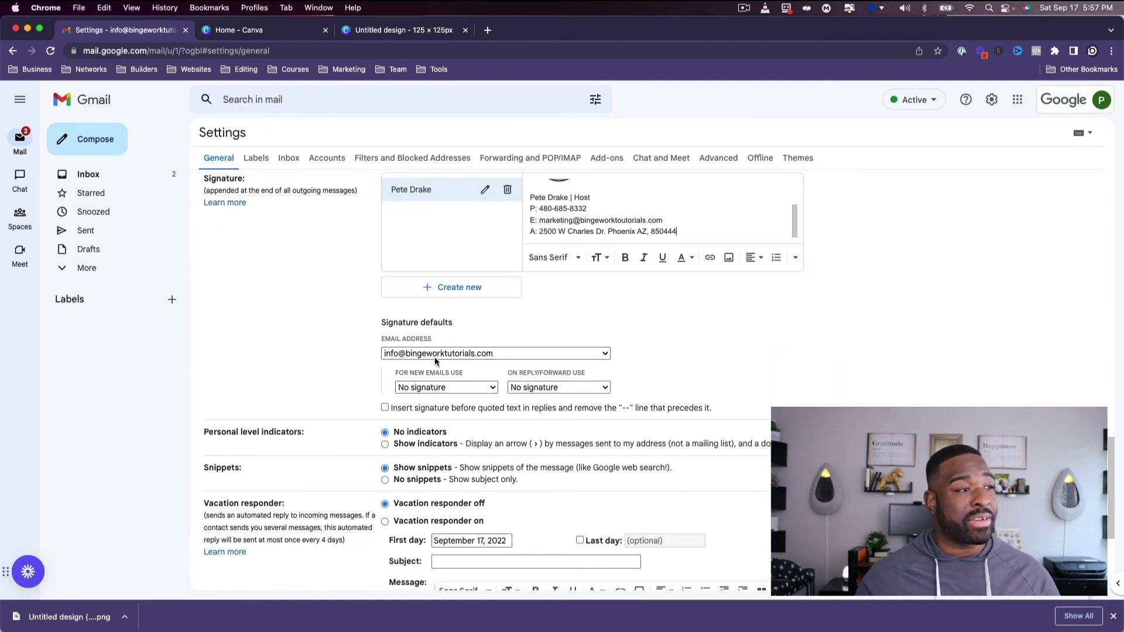
{"action": "left_click", "coordinate": [409, 354]}
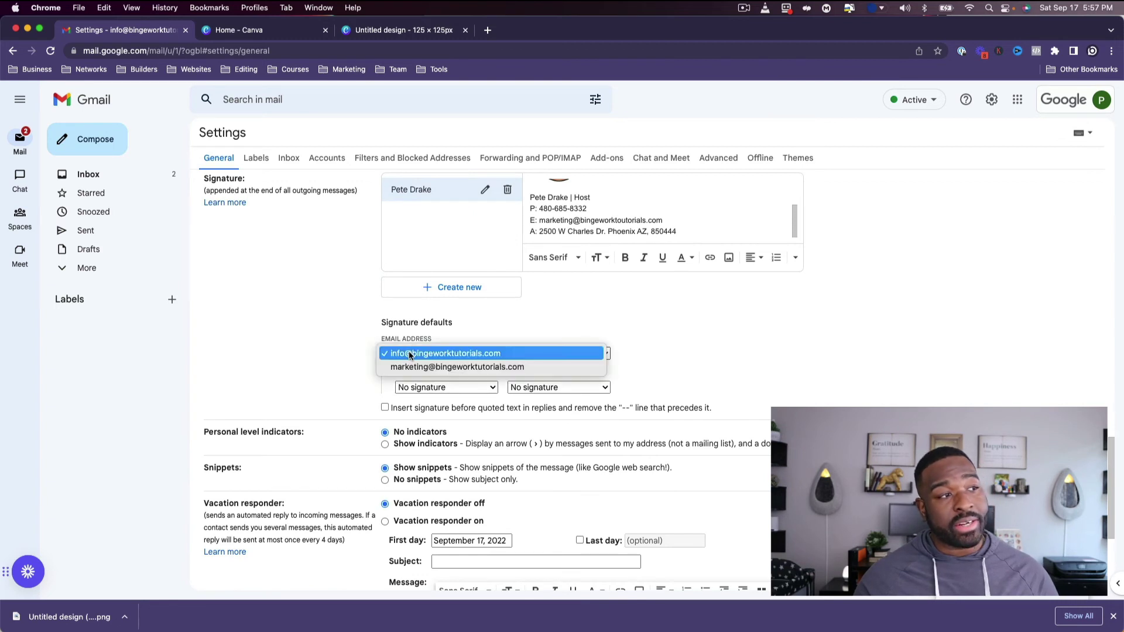
{"action": "left_click", "coordinate": [411, 366]}
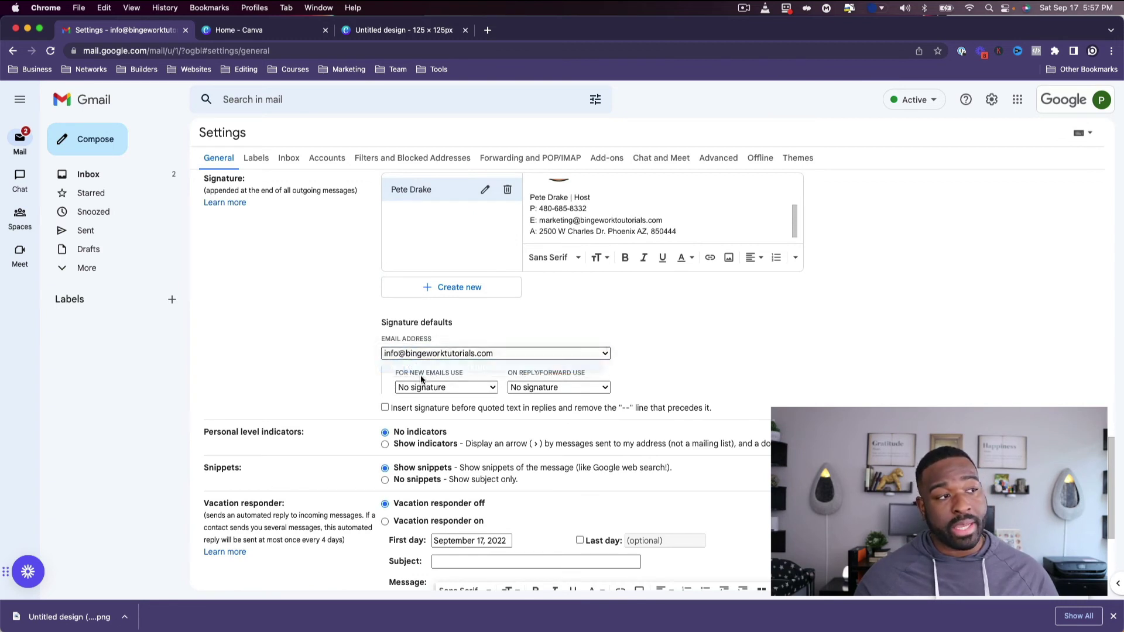
{"action": "left_click", "coordinate": [423, 386]}
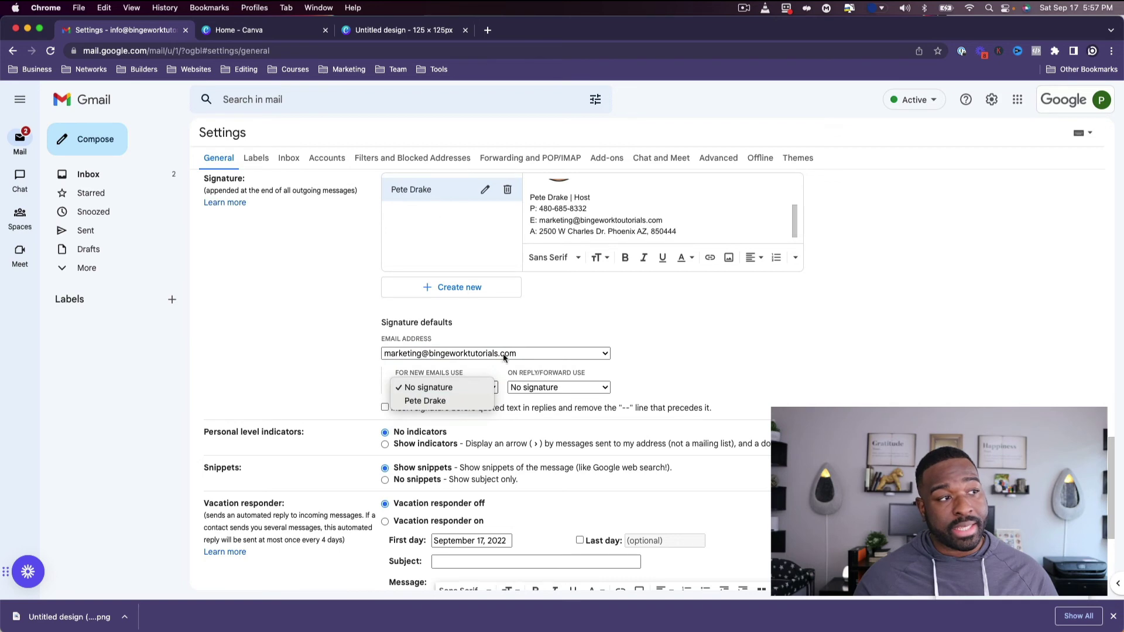
{"action": "left_click", "coordinate": [474, 401]}
Use the same signature for replies and forwards, then save the changes.
{"action": "left_click", "coordinate": [531, 388]}
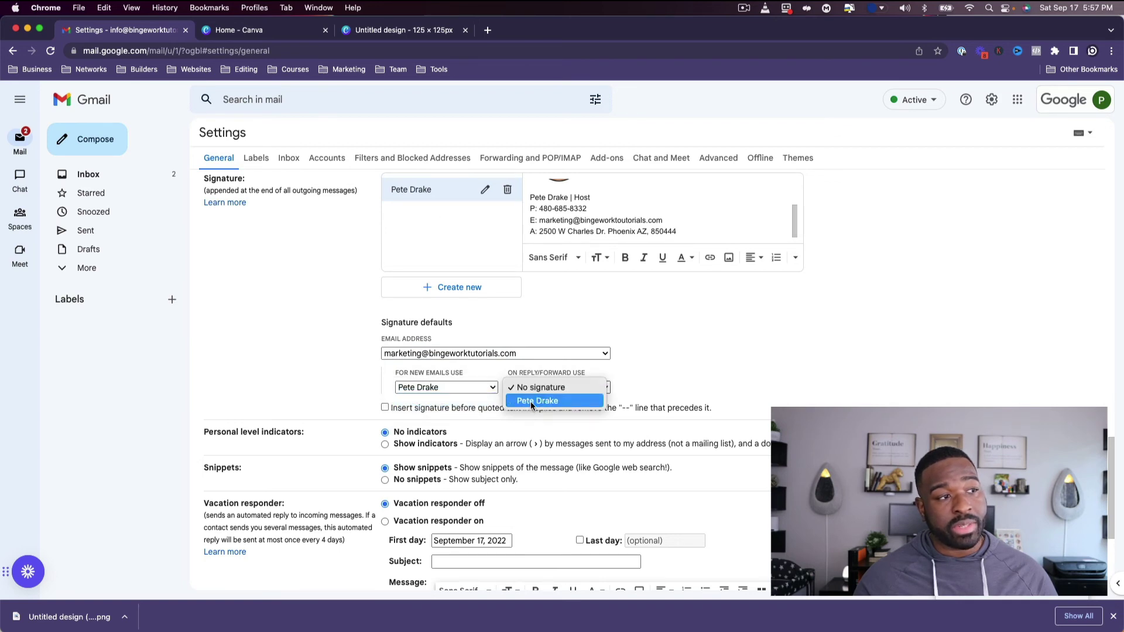
{"action": "left_click", "coordinate": [531, 402]}
{"action": "scroll", "coordinate": [523, 409], "scroll_direction": "down", "scroll_amount": 5}
{"action": "left_click", "coordinate": [619, 526]}
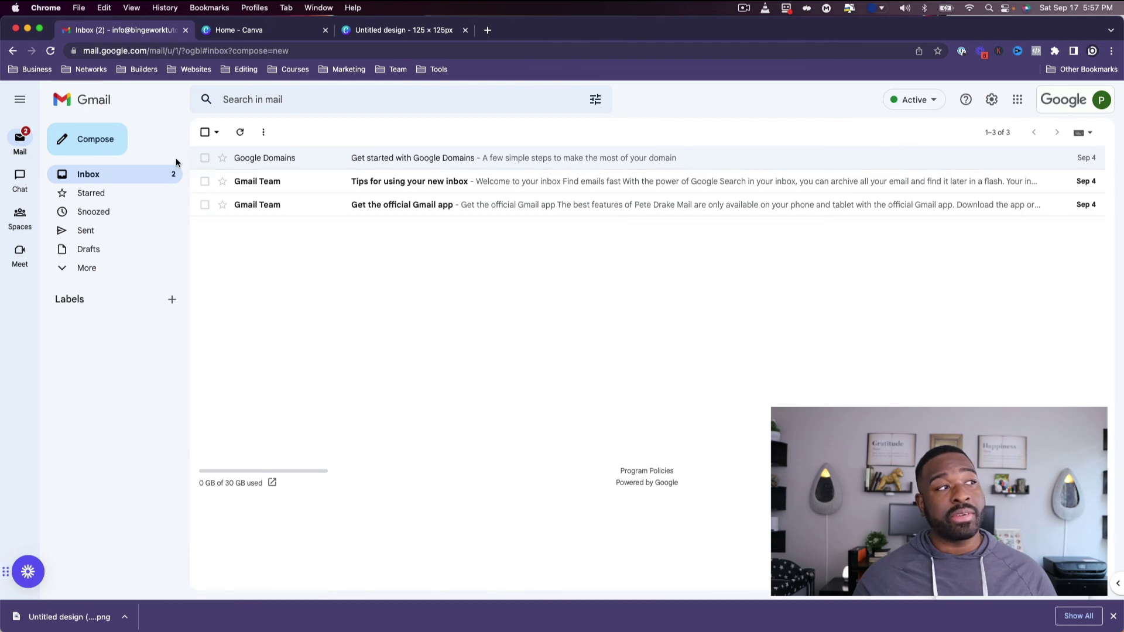
Compose a new message and change its From address to the marketing address.
{"action": "left_click", "coordinate": [120, 139]}
{"action": "left_click", "coordinate": [676, 274]}
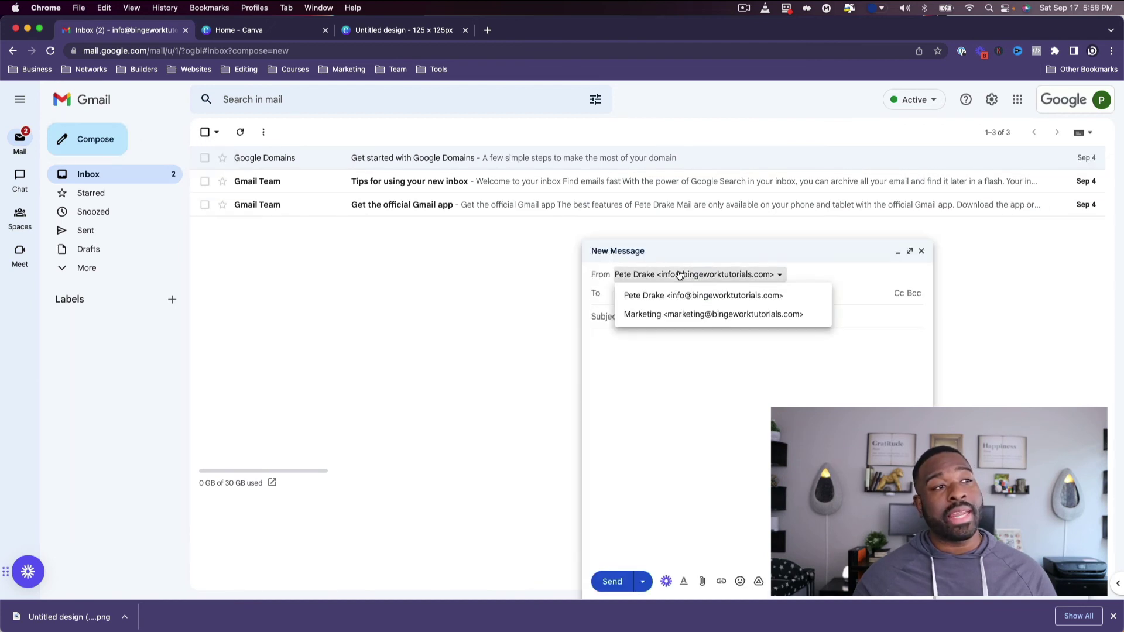
{"action": "left_click", "coordinate": [648, 315]}
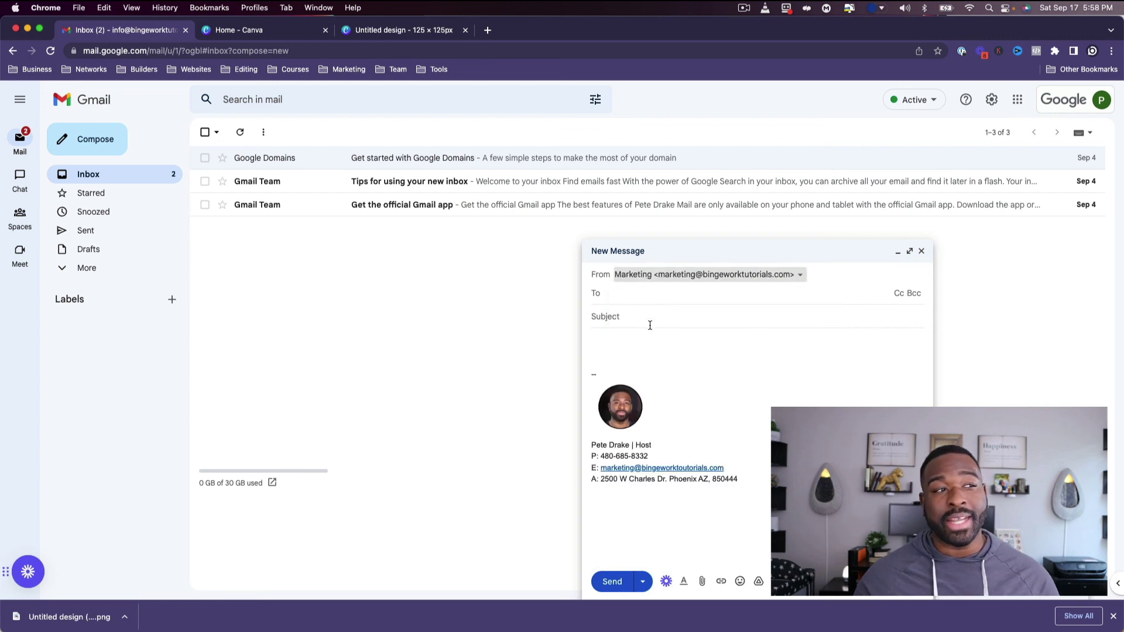